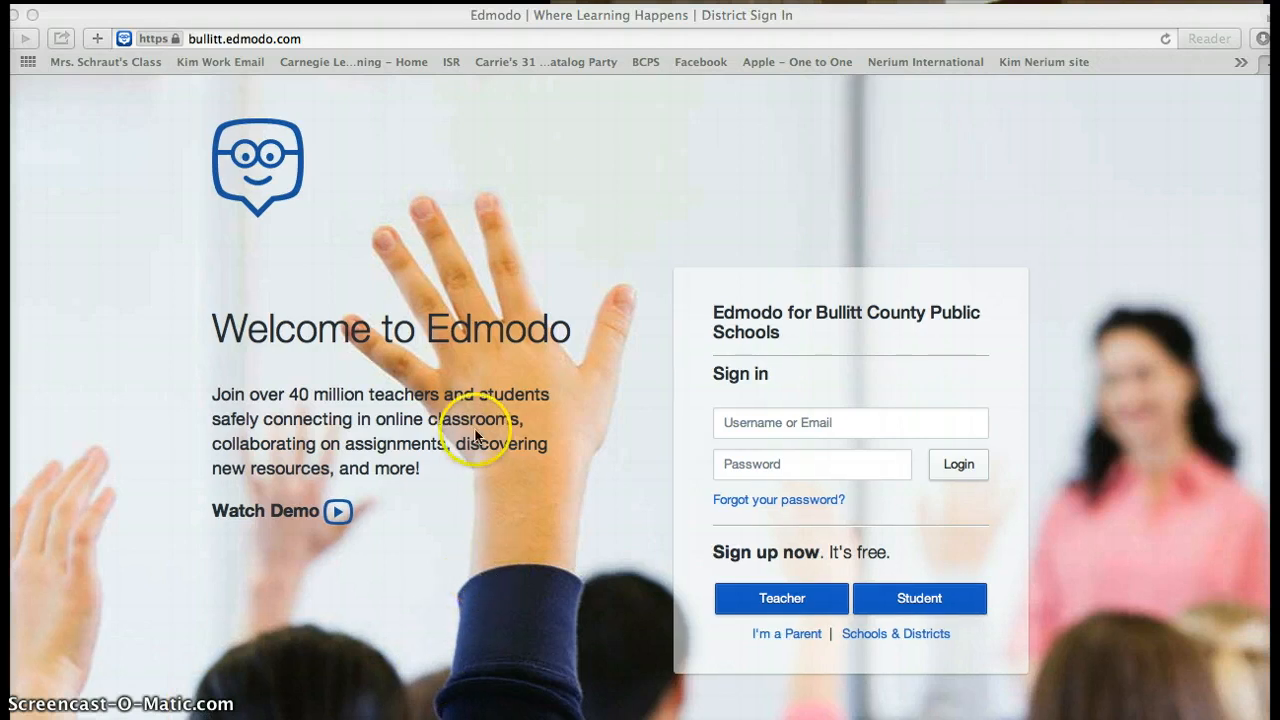
# - Enter the teacher's e-mail address in the Edmodo Username field
pyautogui.scroll(-1, 474, 435)
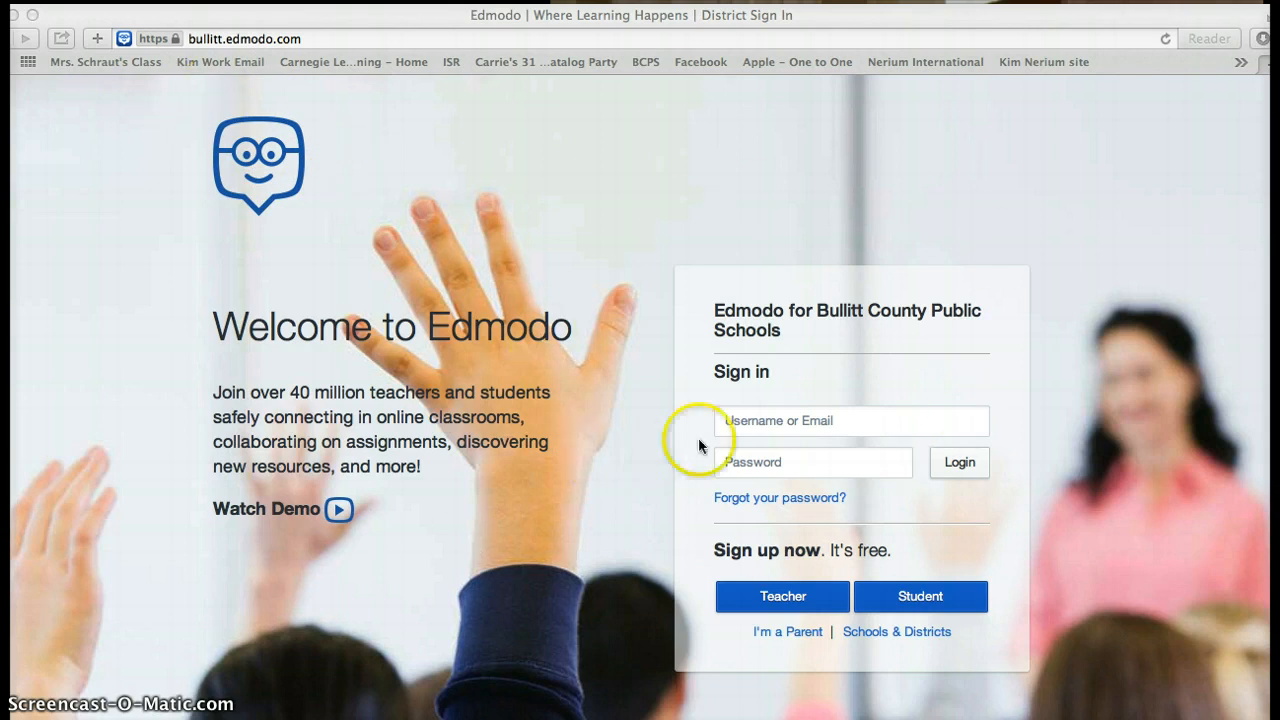
pyautogui.click(737, 422)
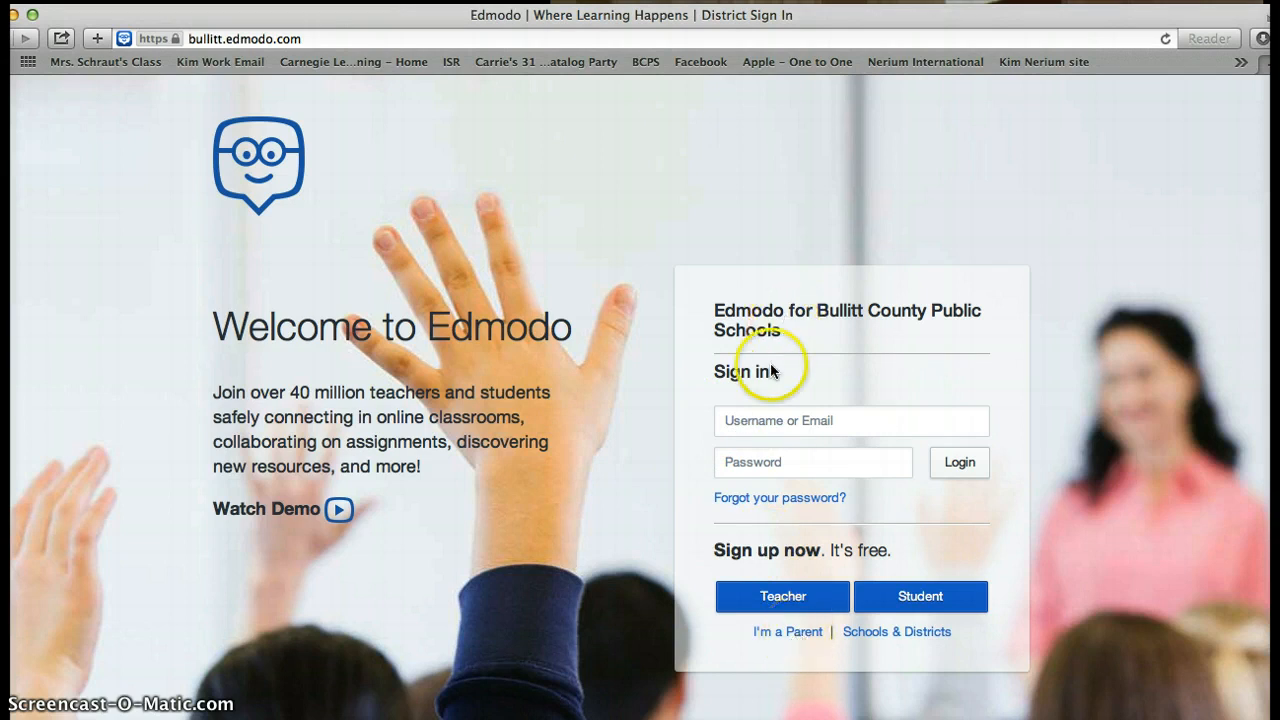
pyautogui.click(757, 424)
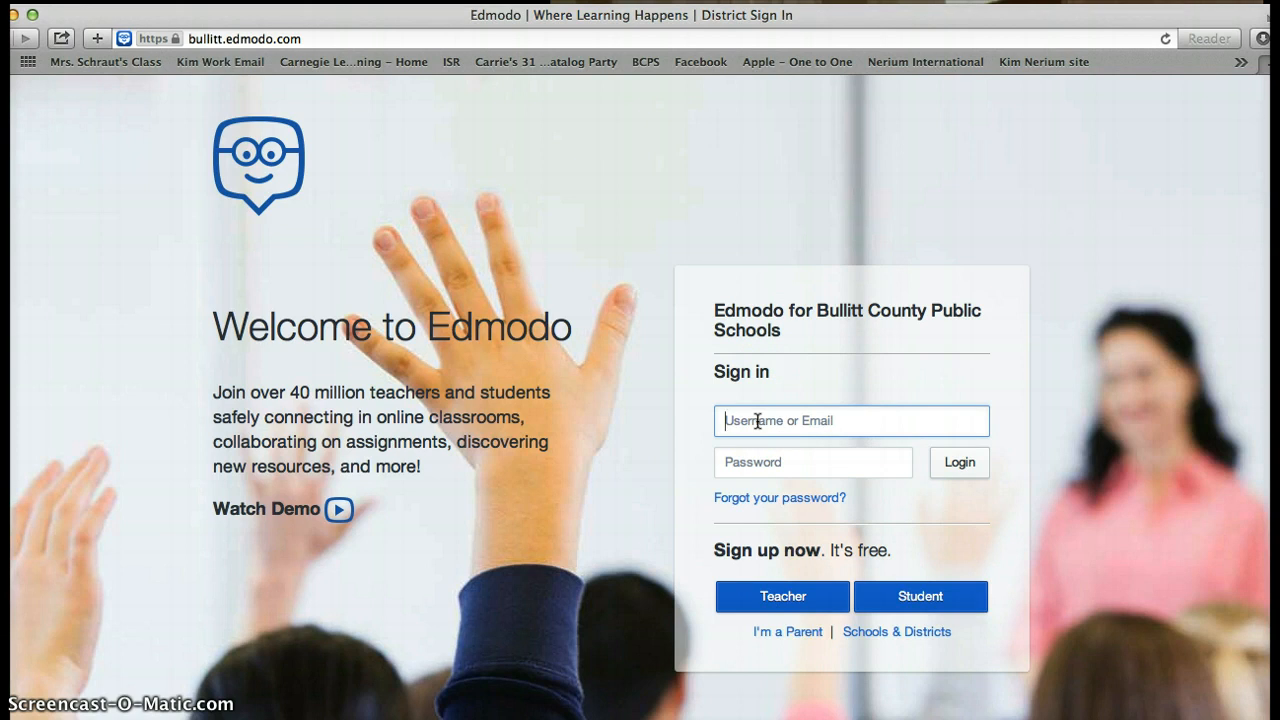
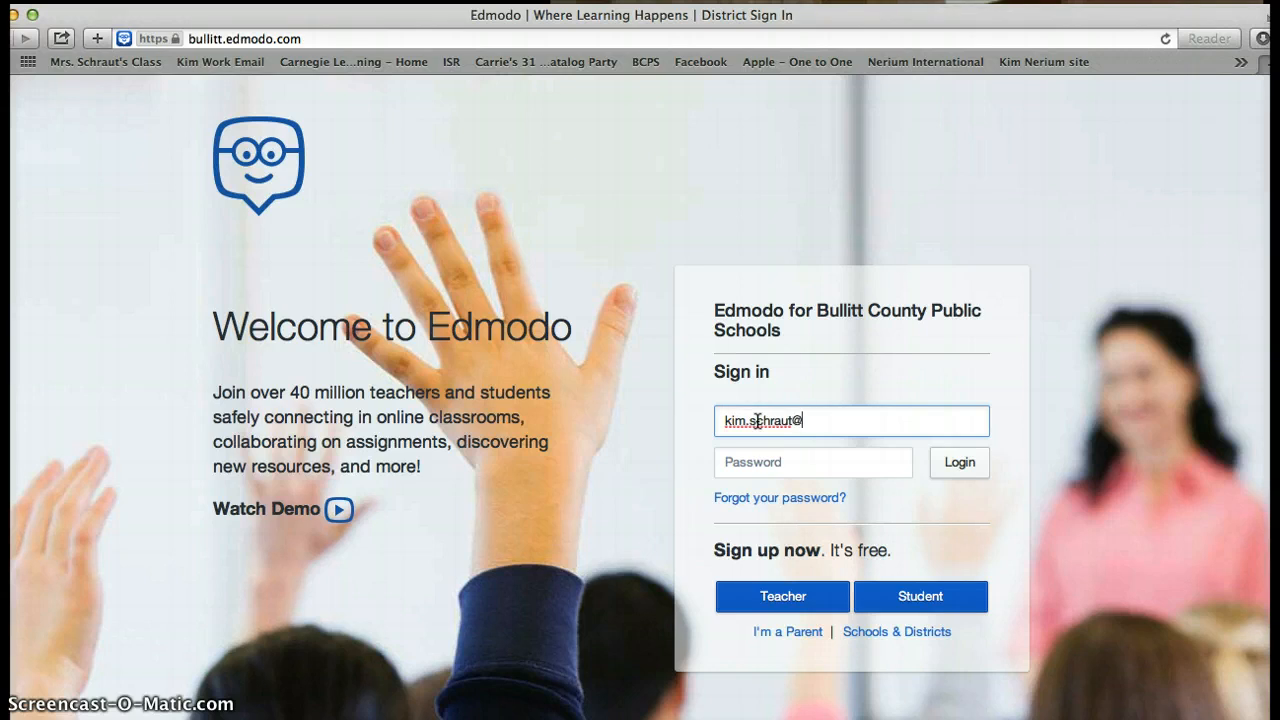
# - Enter the account password and log in, declining Safari's offer to save the password
pyautogui.press('Tab')
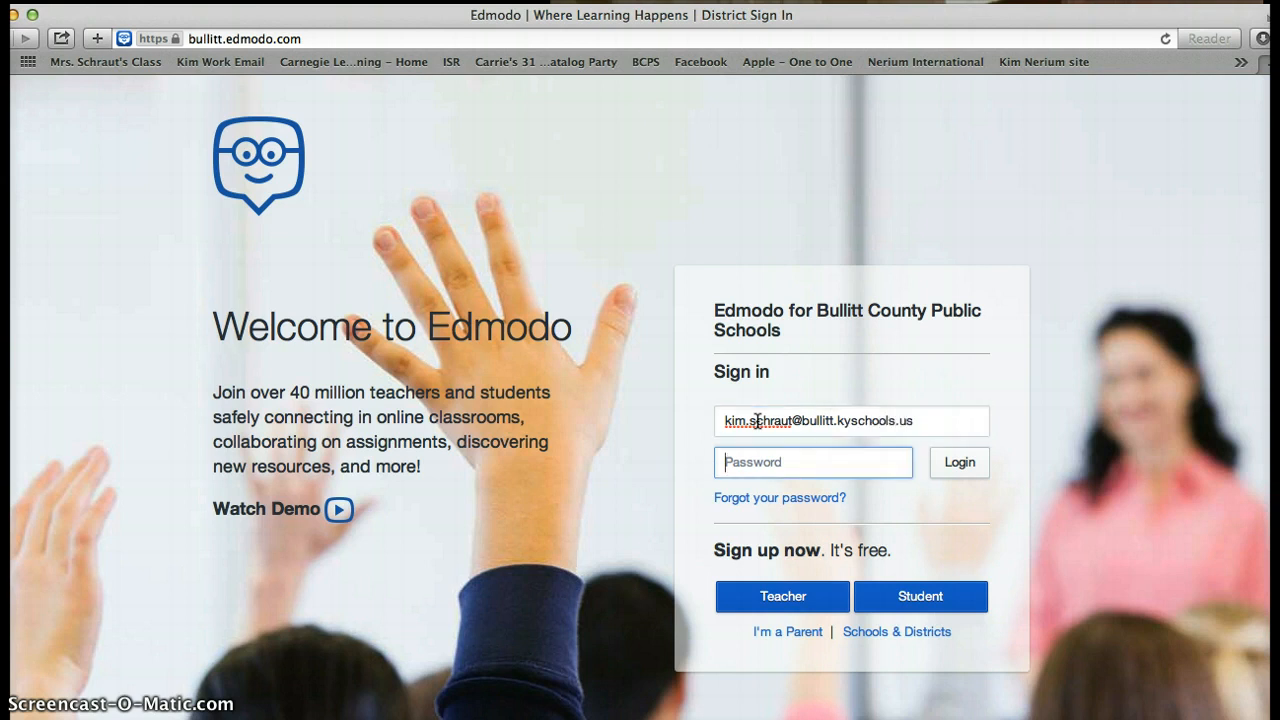
pyautogui.write('•••••••')
pyautogui.press('Return')
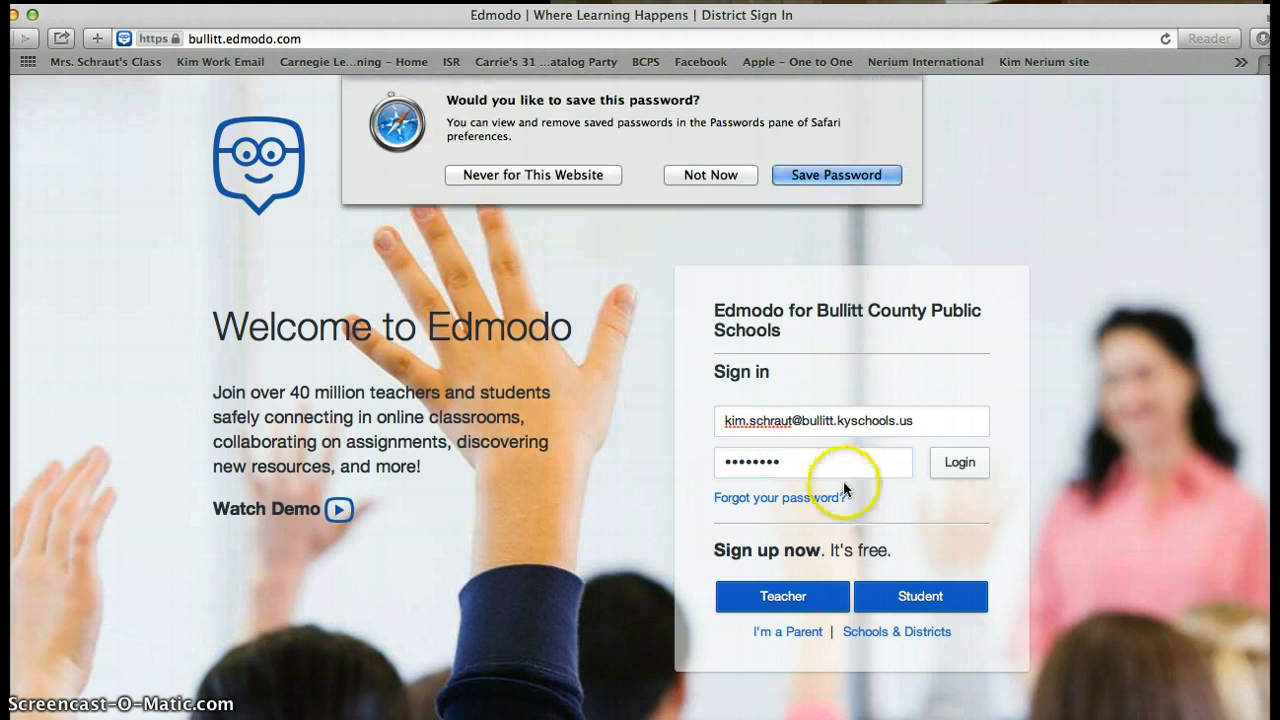
pyautogui.click(698, 172)
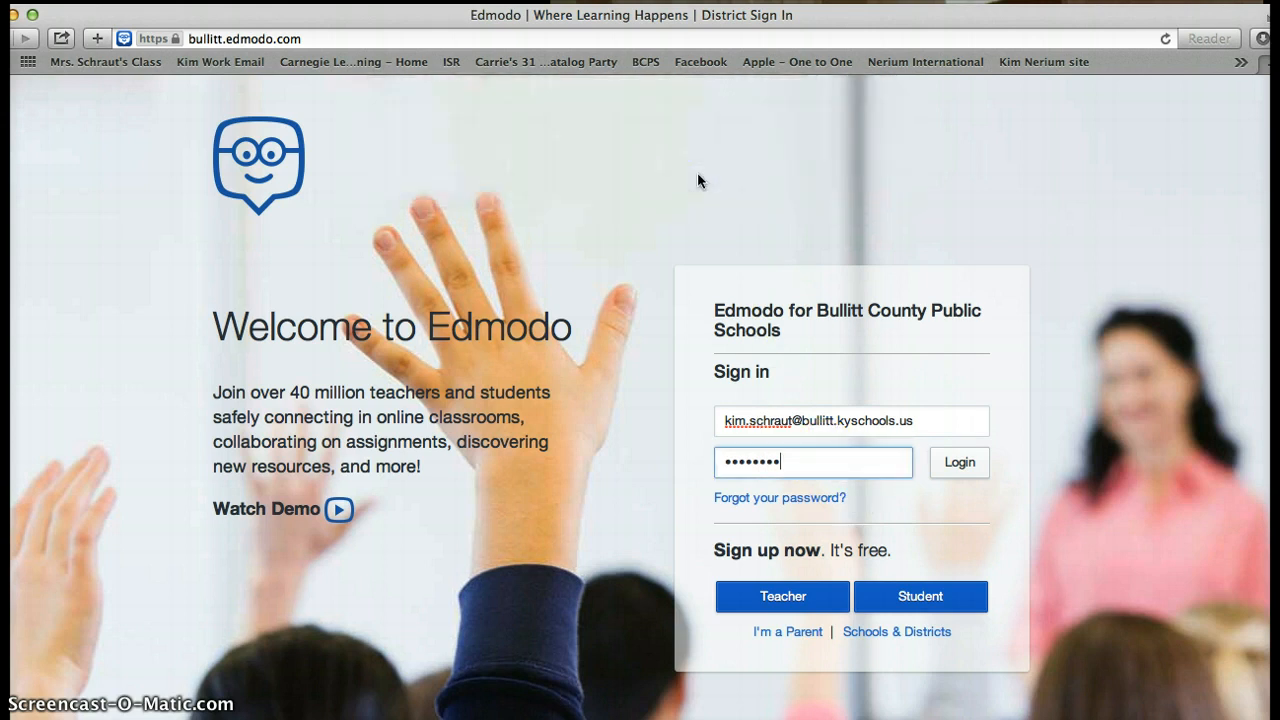
pyautogui.click(958, 465)
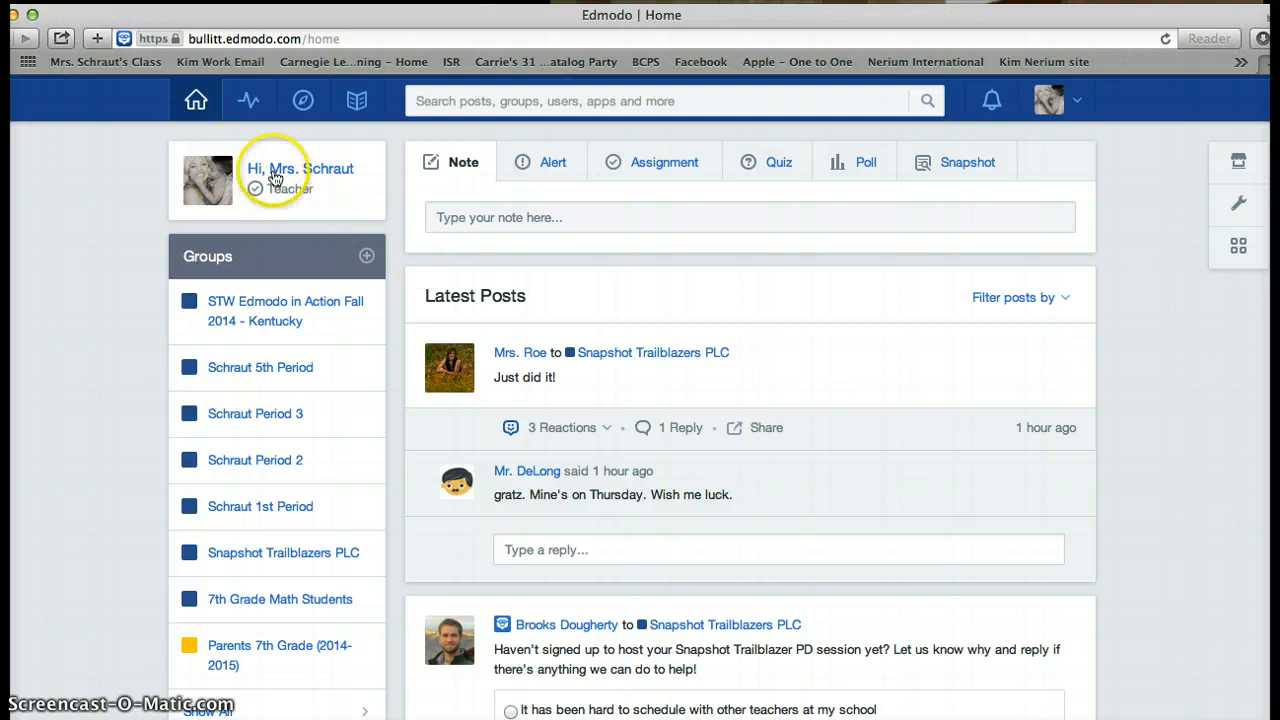
pyautogui.click(1077, 102)
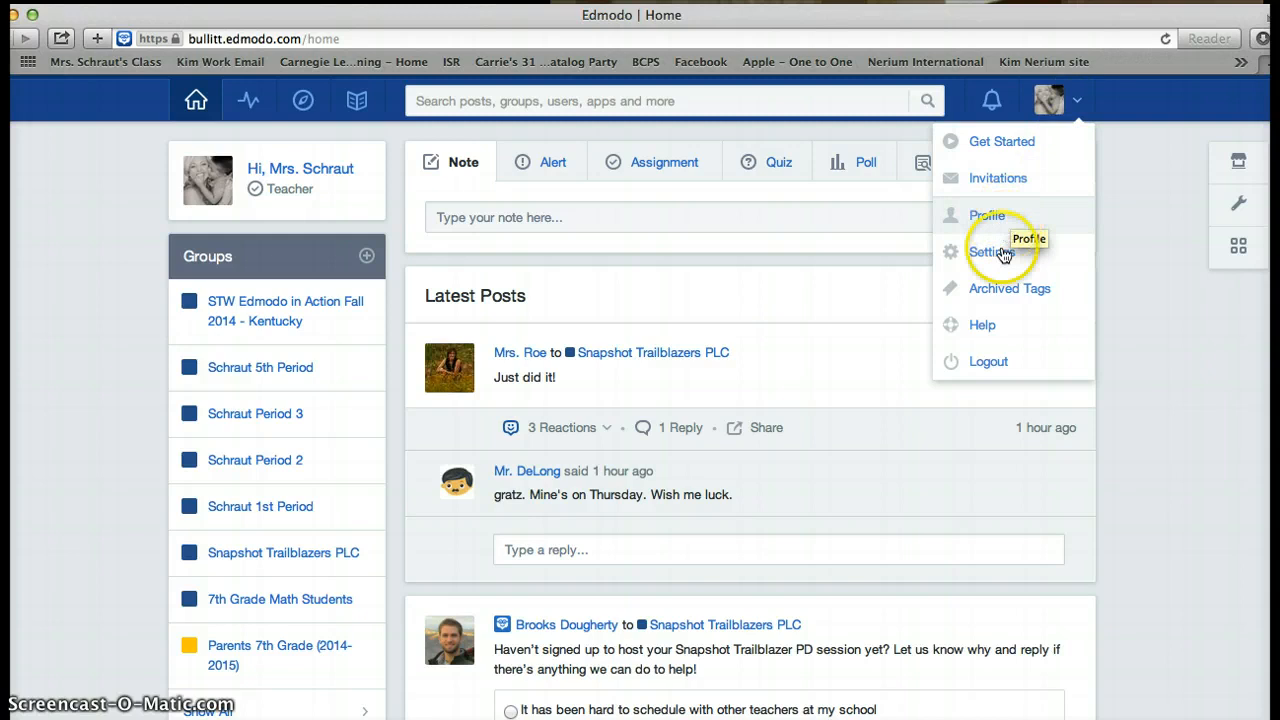
pyautogui.click(1130, 226)
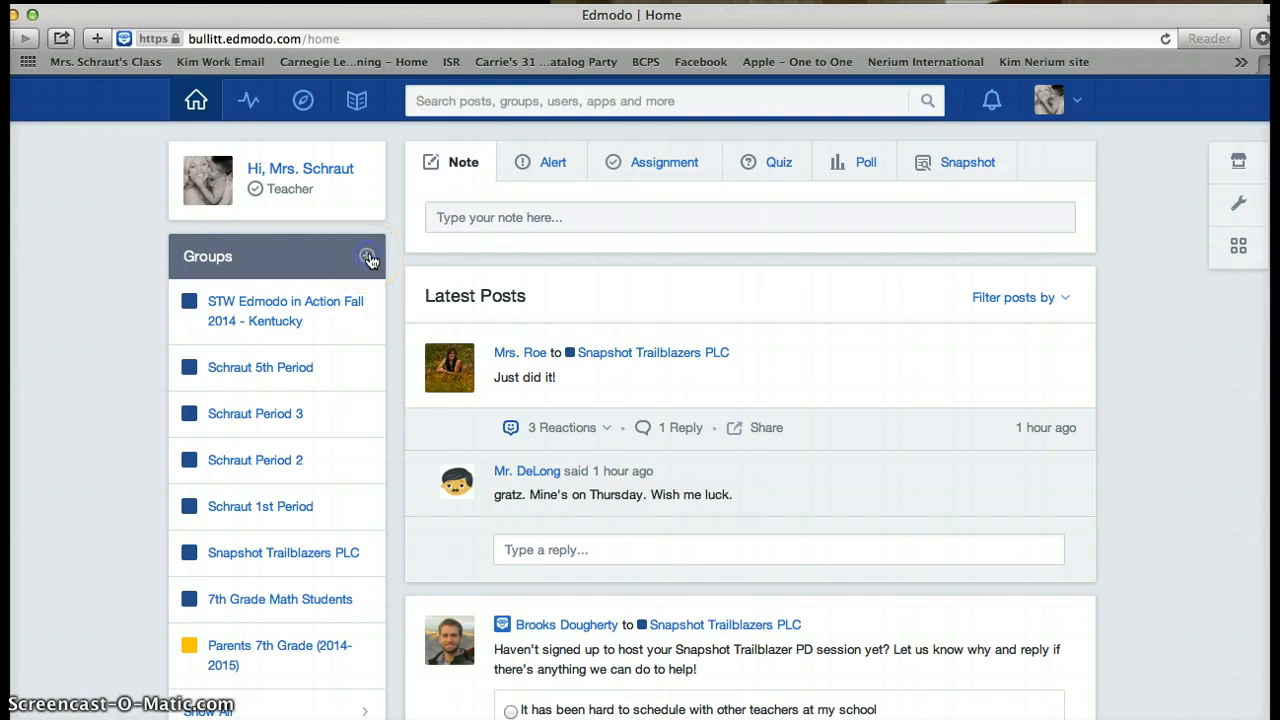
pyautogui.click(368, 258)
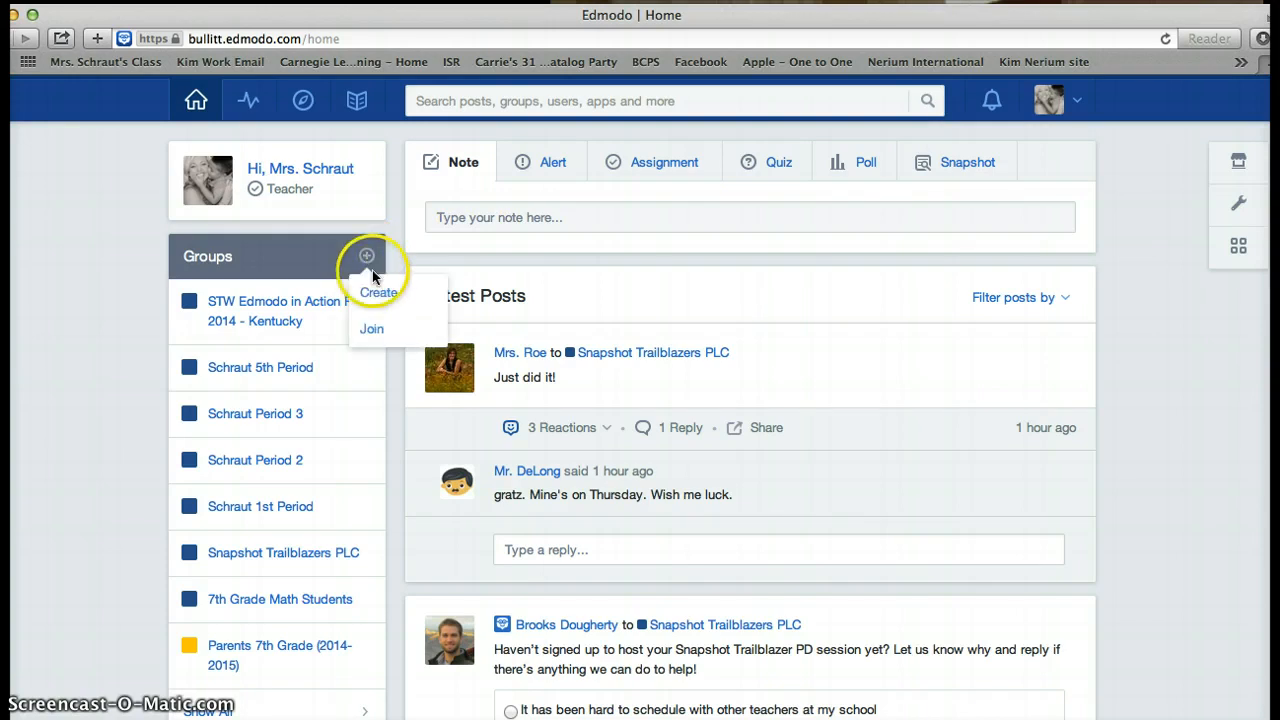
pyautogui.click(372, 332)
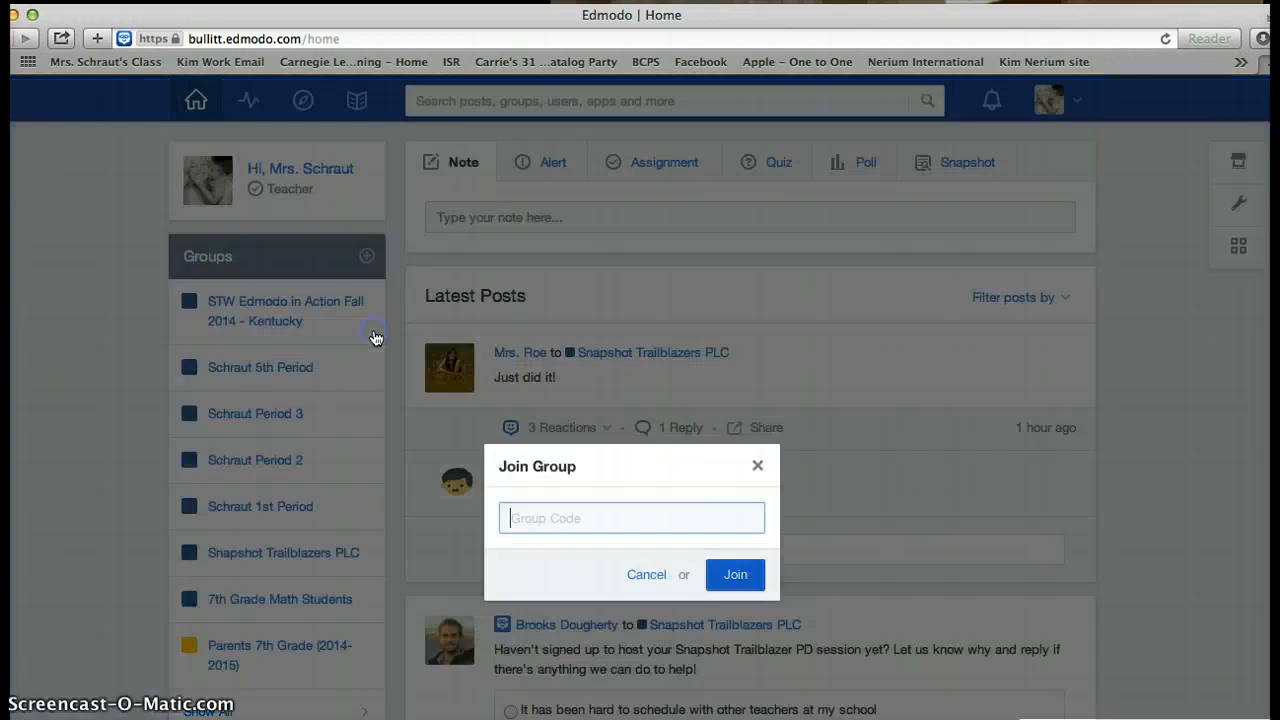
pyautogui.click(524, 520)
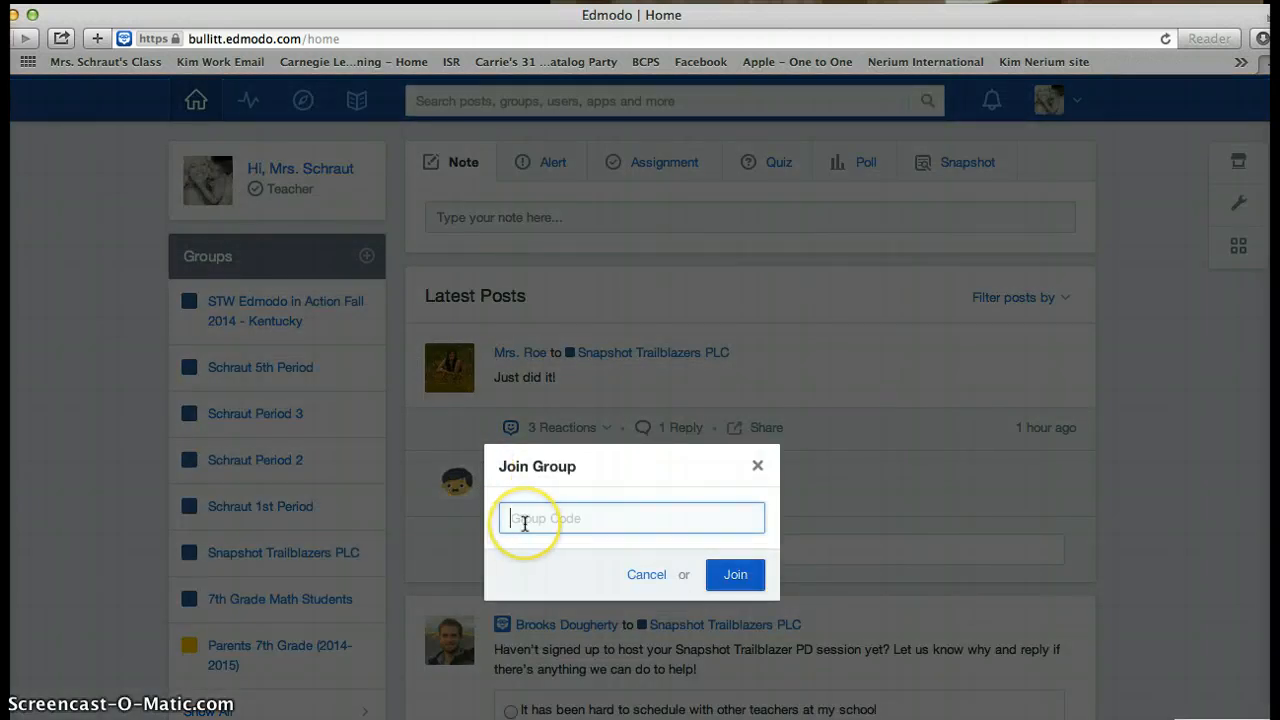
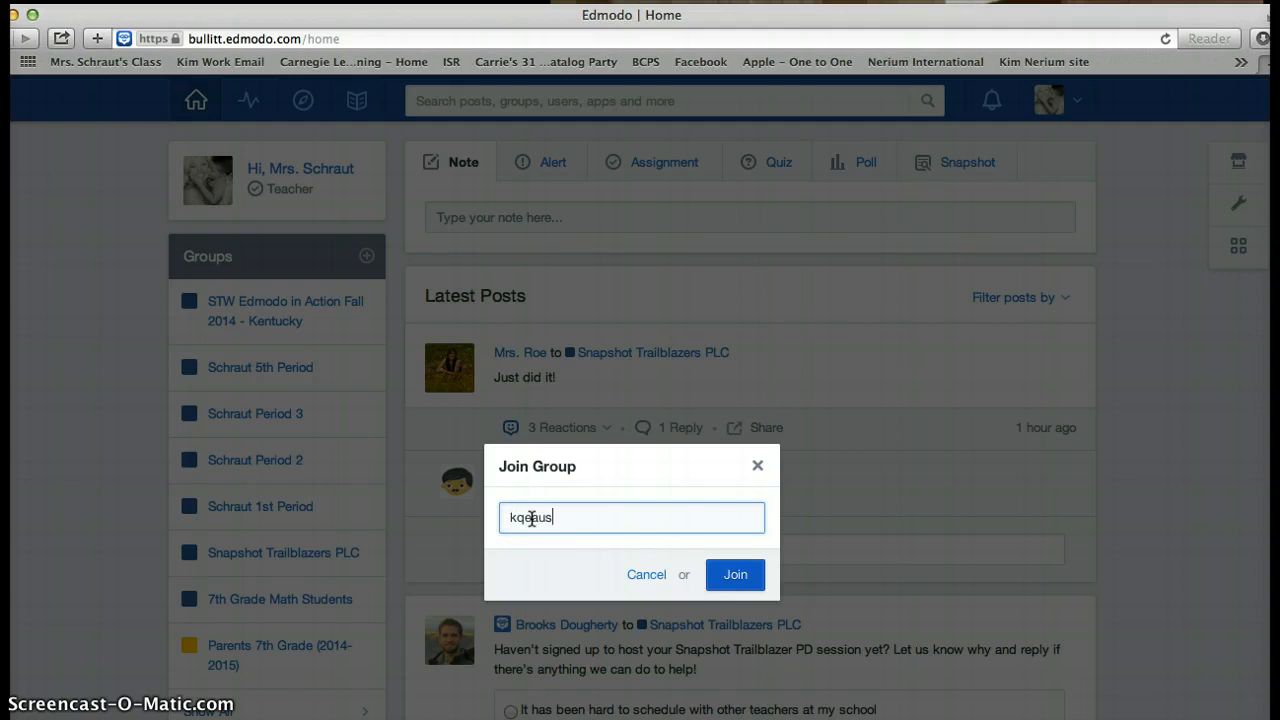
pyautogui.click(486, 530)
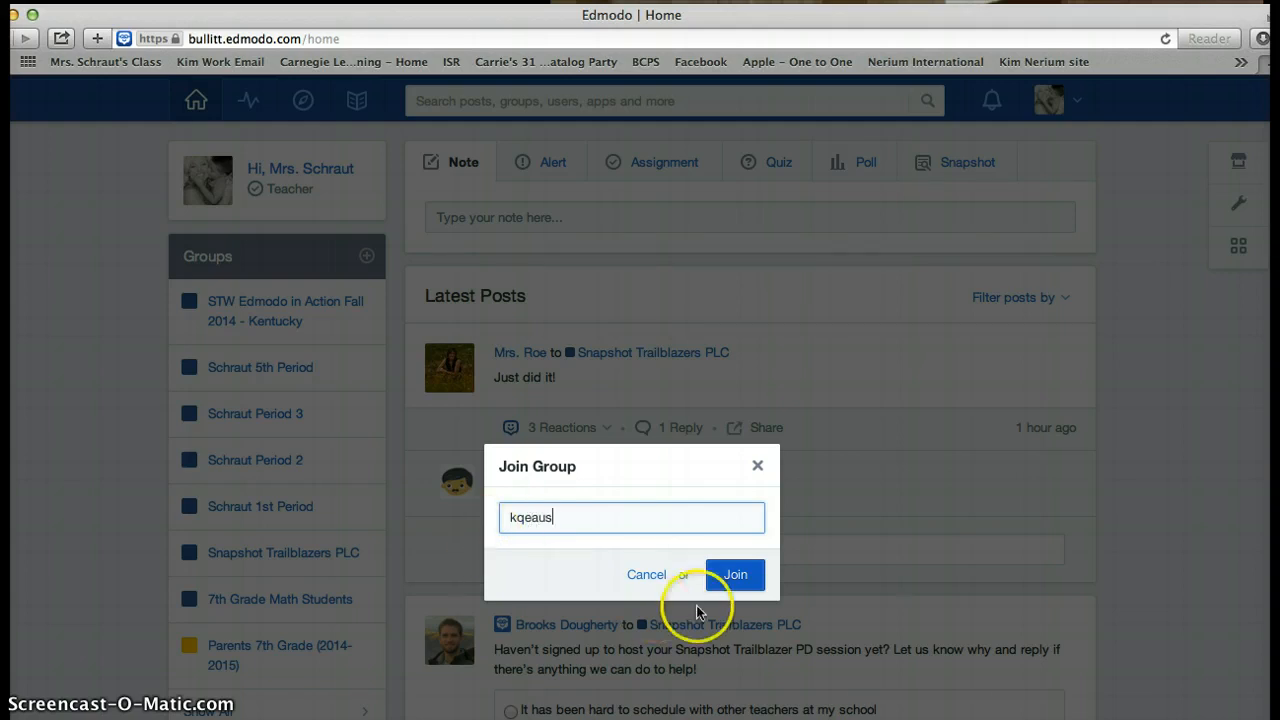
pyautogui.click(730, 582)
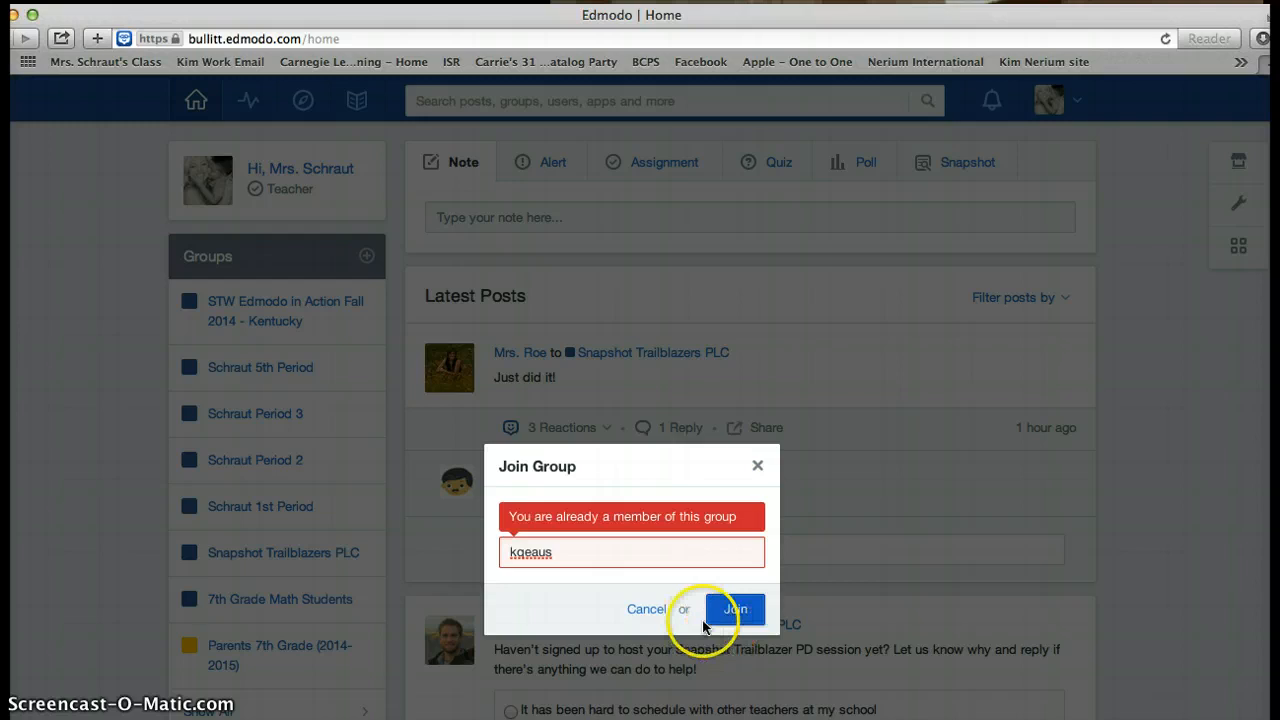
pyautogui.click(758, 469)
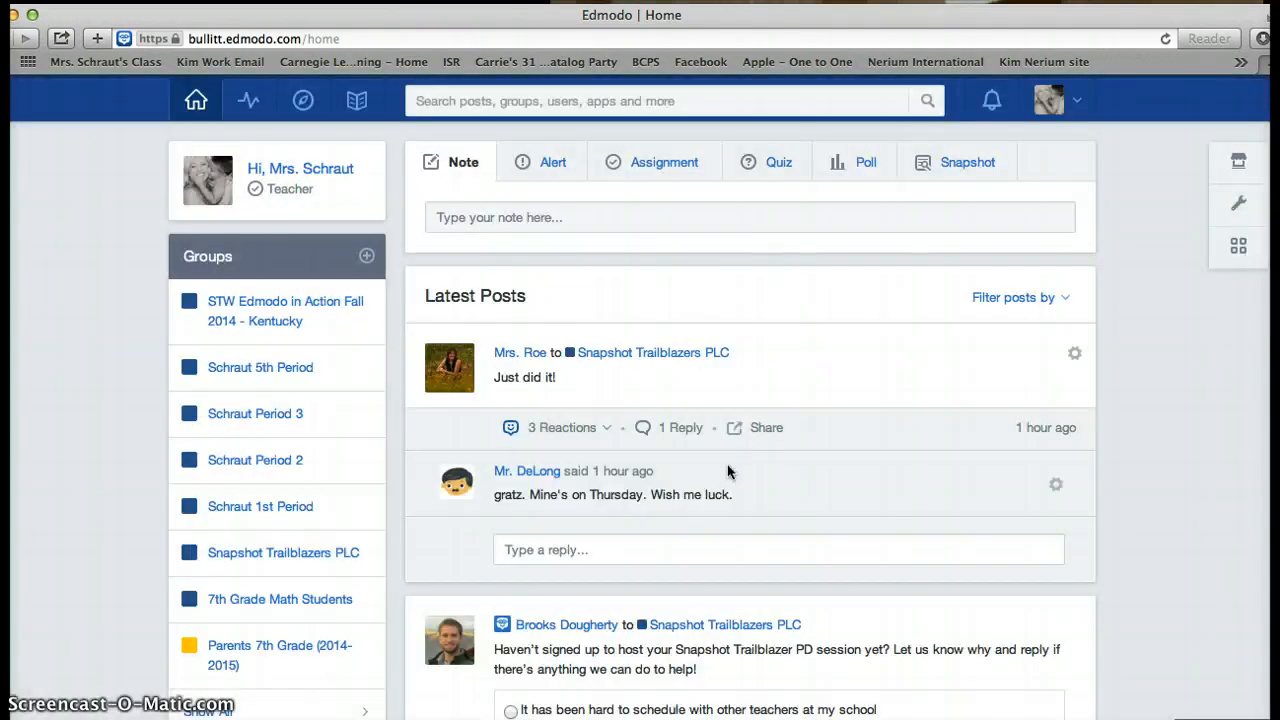
# - Scroll the sidebar's Groups list and open Parents 7th Grade (2014-2015)
pyautogui.scroll(-1, 730, 465)
pyautogui.scroll(-2, 727, 463)
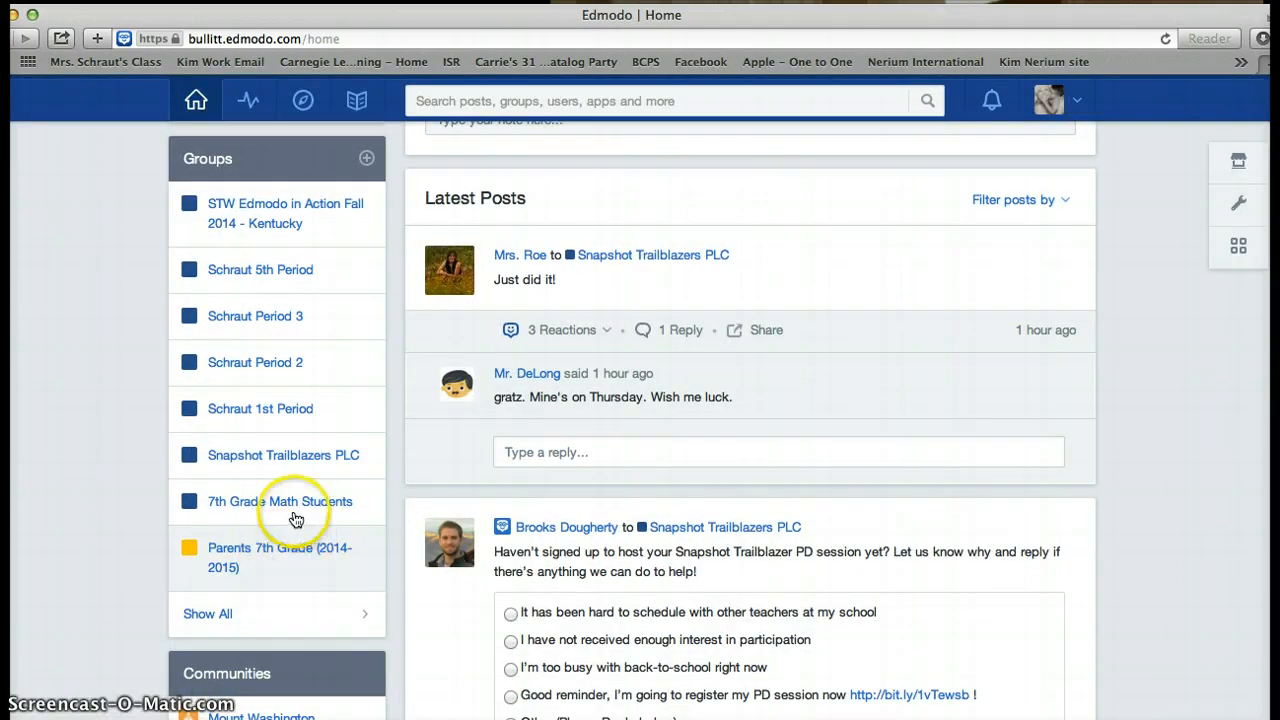
pyautogui.scroll(-1, 336, 346)
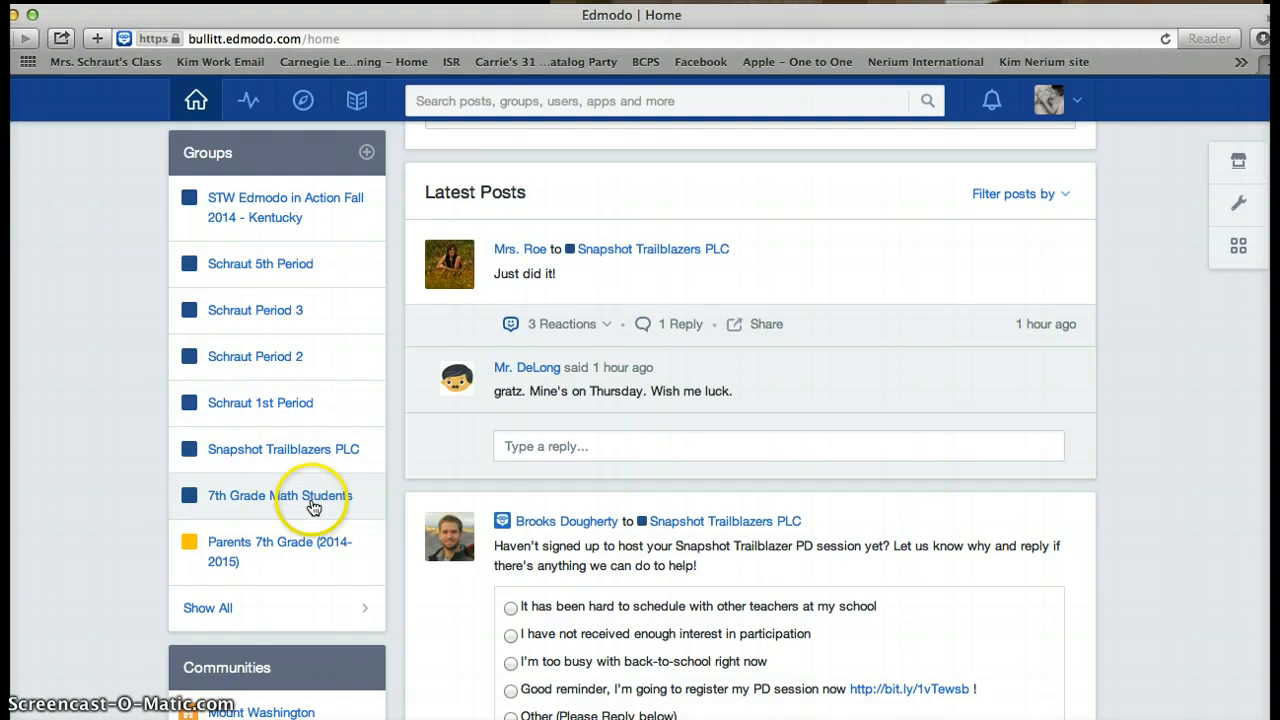
pyautogui.click(279, 546)
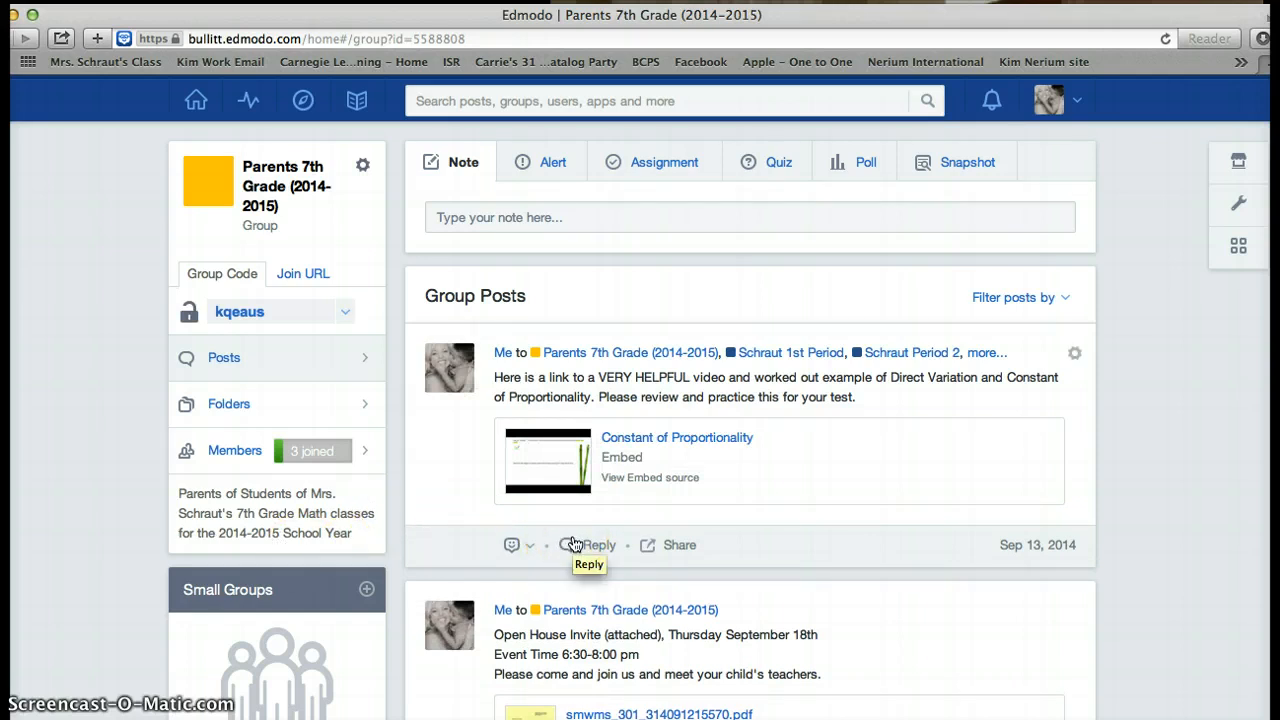
# - Browse the Parents 7th Grade (2014-2015) posts feed, topped by the Sep 13, 2014 Constant of Proportionality video
pyautogui.click(601, 545)
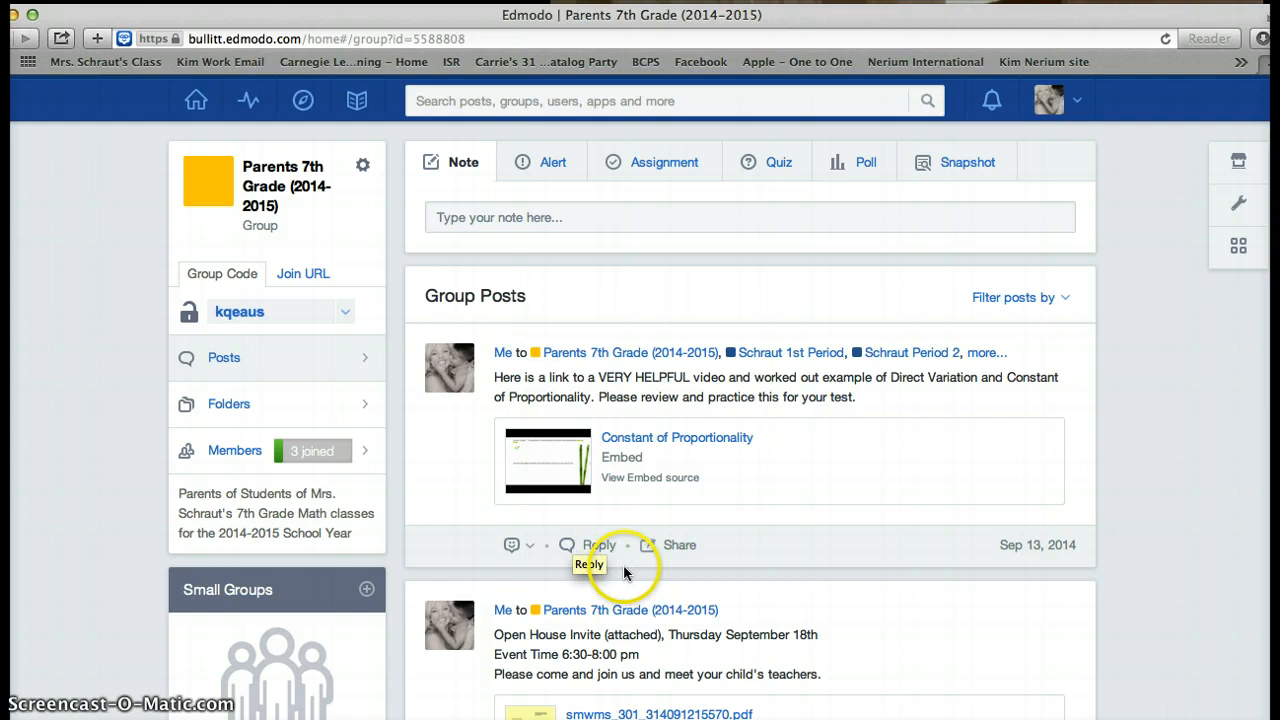
pyautogui.scroll(-3, 623, 565)
pyautogui.scroll(3, 623, 565)
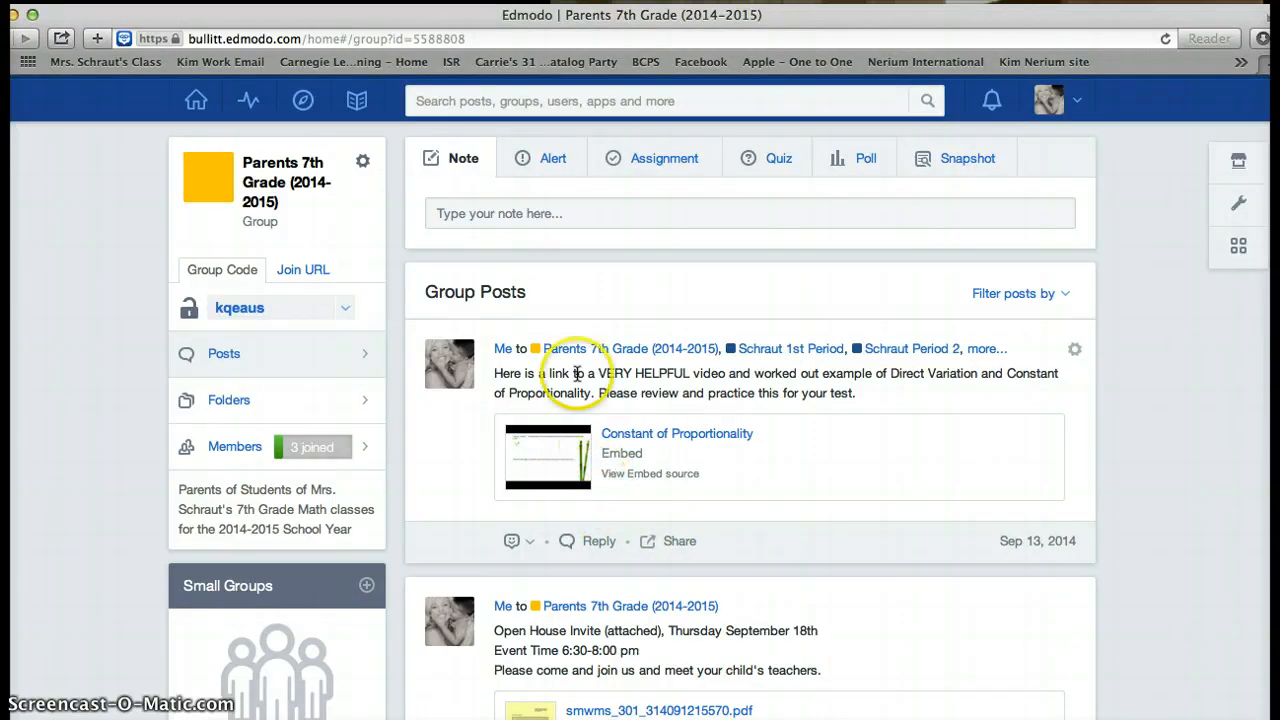
pyautogui.scroll(-1, 337, 403)
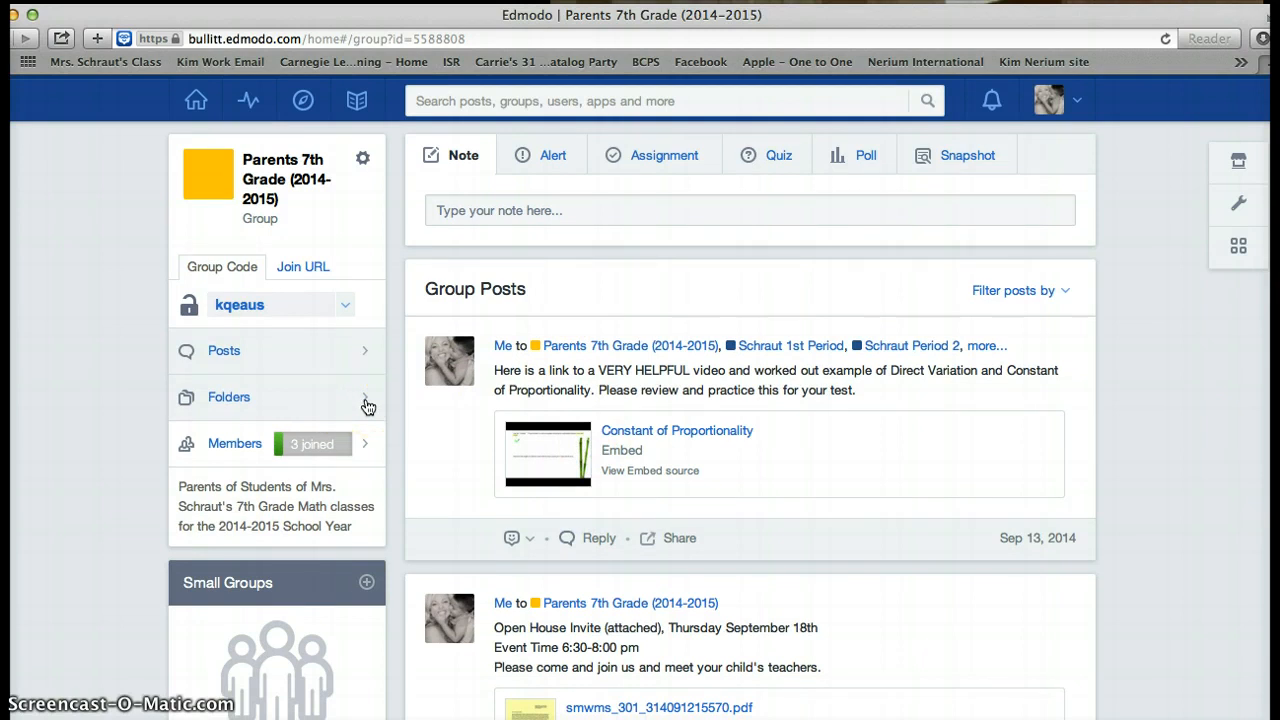
pyautogui.scroll(-1, 367, 406)
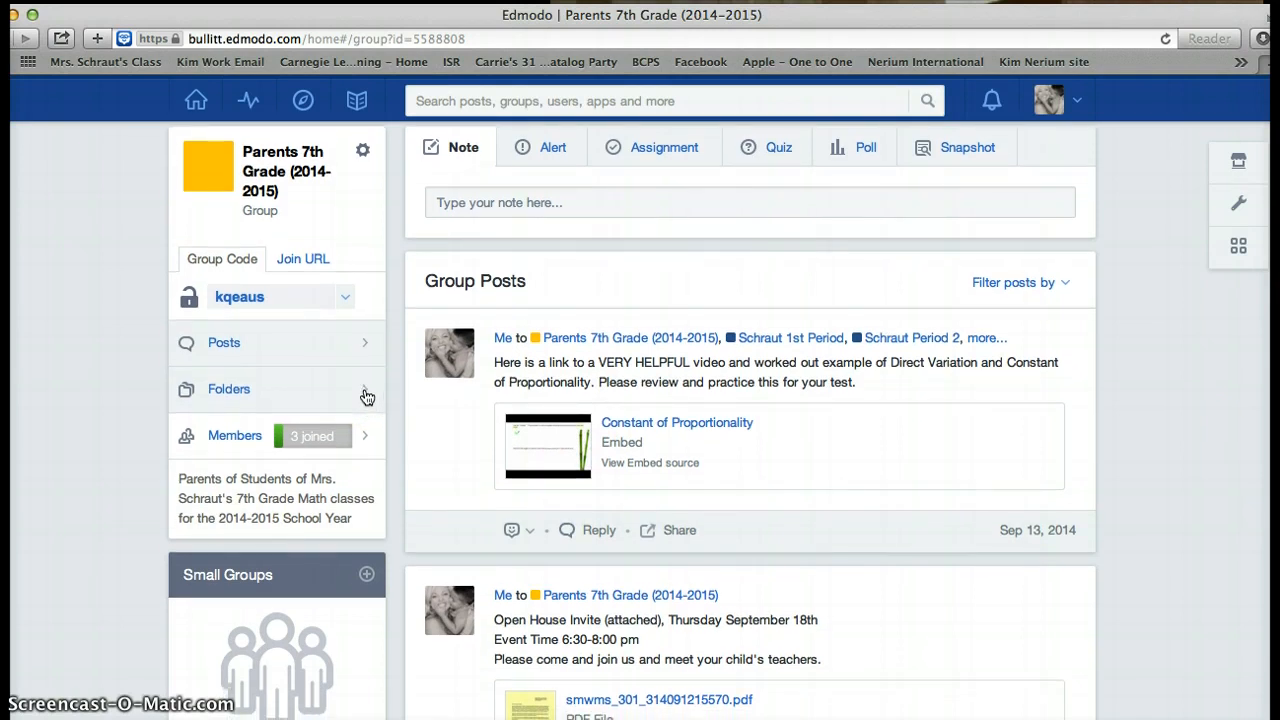
pyautogui.scroll(-1, 300, 368)
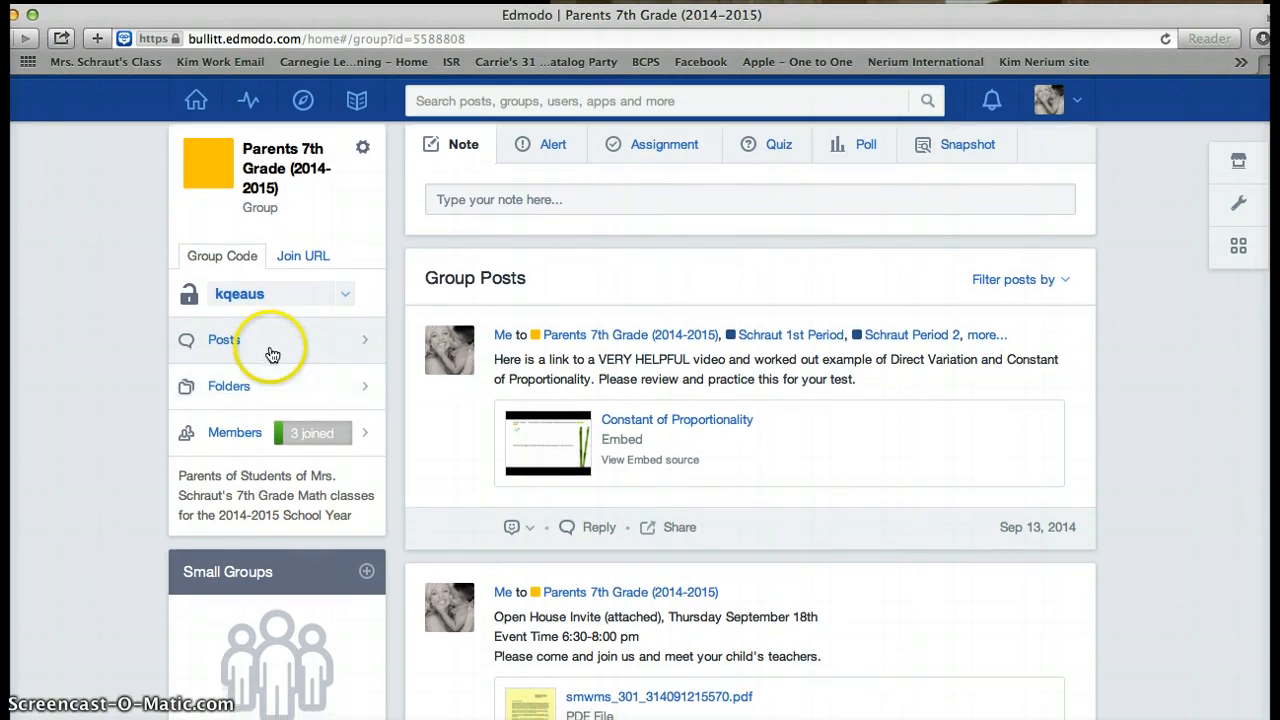
pyautogui.doubleClick(228, 294)
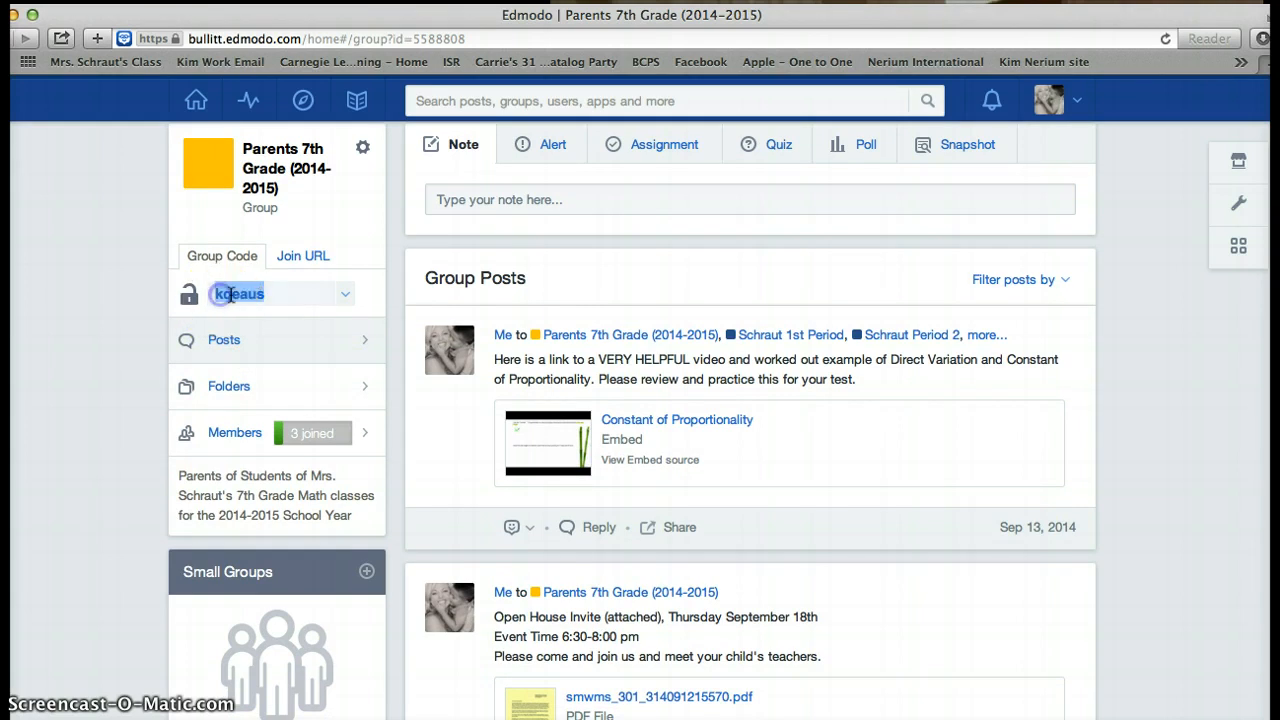
pyautogui.click(278, 300)
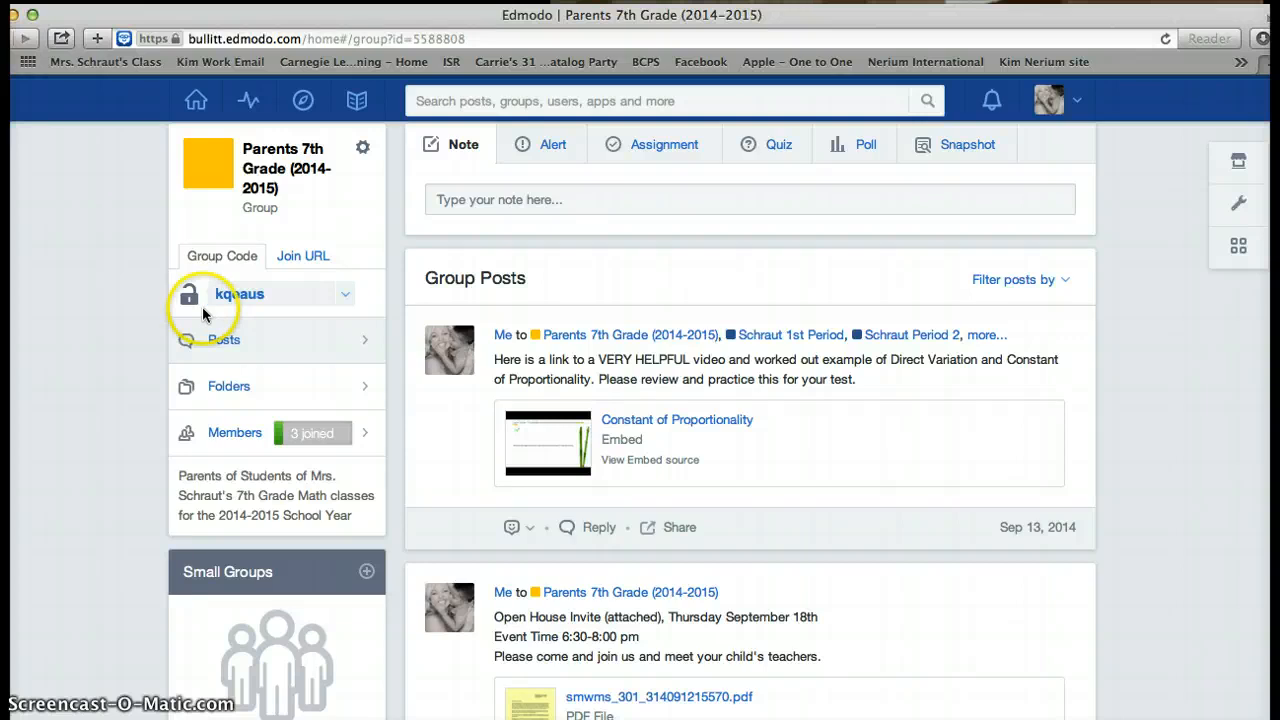
pyautogui.click(235, 300)
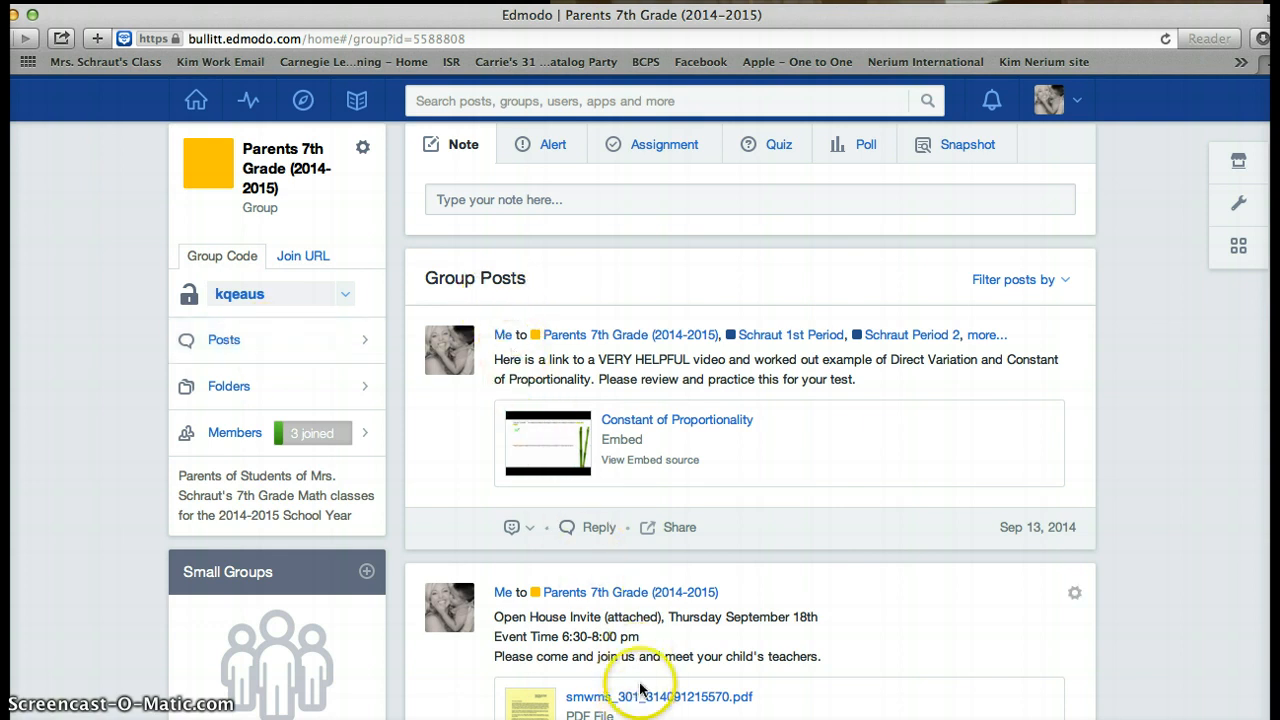
pyautogui.scroll(-5, 645, 615)
pyautogui.scroll(-5, 657, 626)
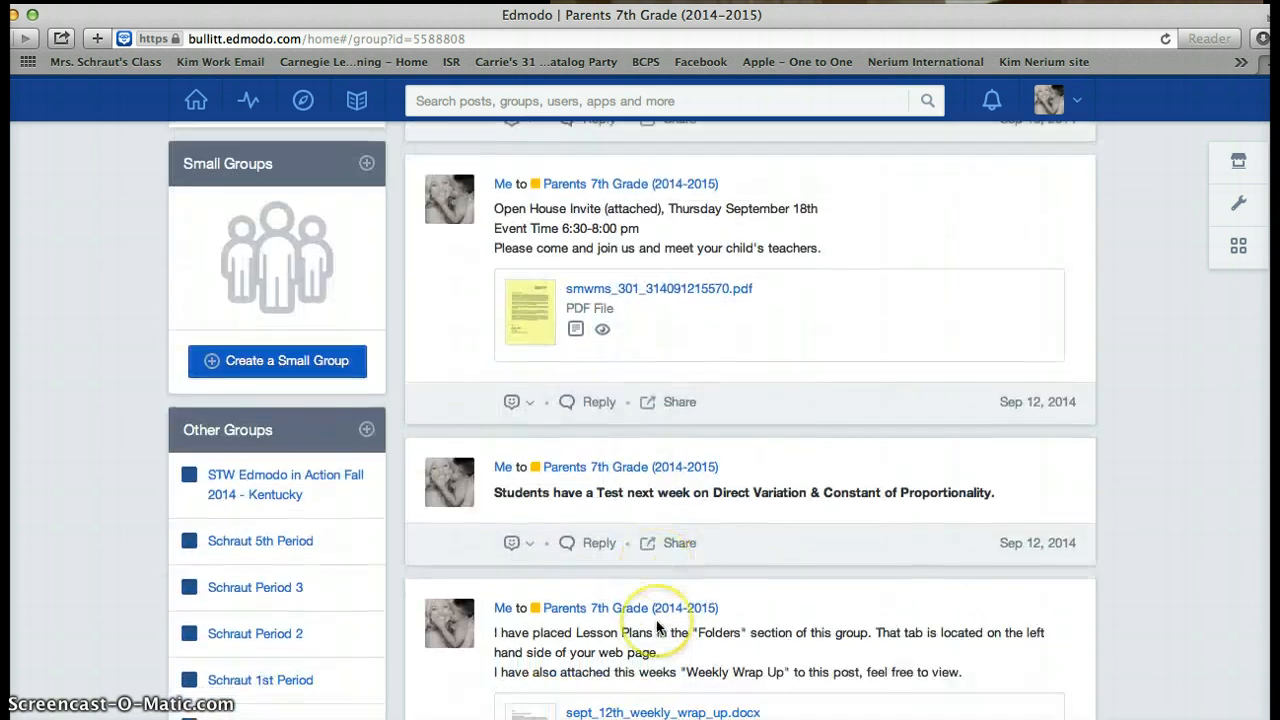
pyautogui.scroll(7, 657, 626)
pyautogui.scroll(4, 657, 623)
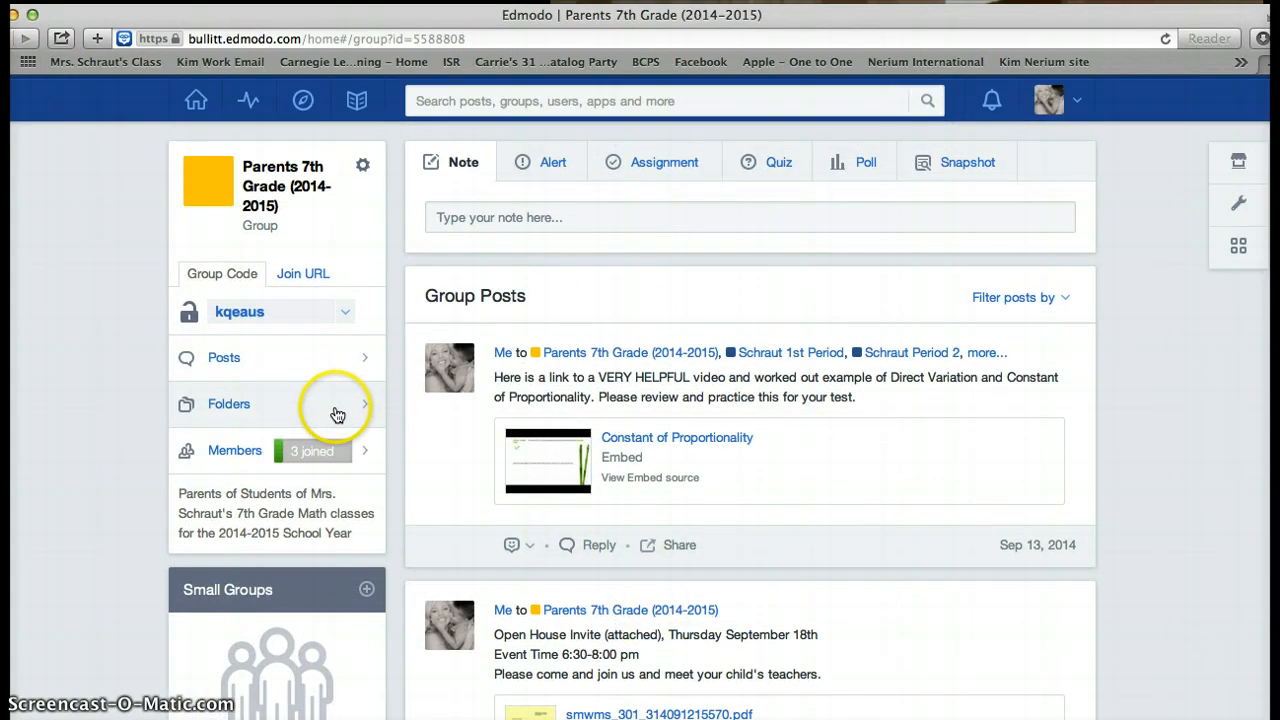
# - Open Sept 2nd 6th 2014.docx from the group's Lesson Plans folder in a new tab
pyautogui.click(337, 412)
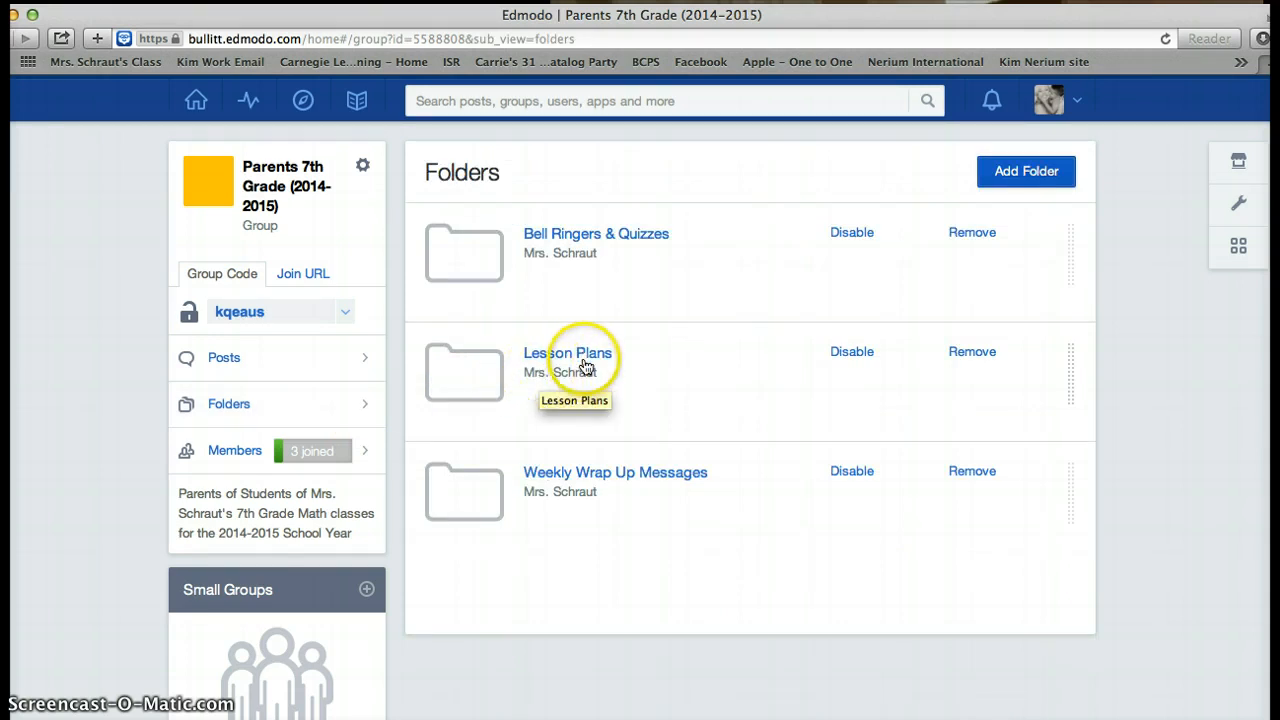
pyautogui.click(586, 358)
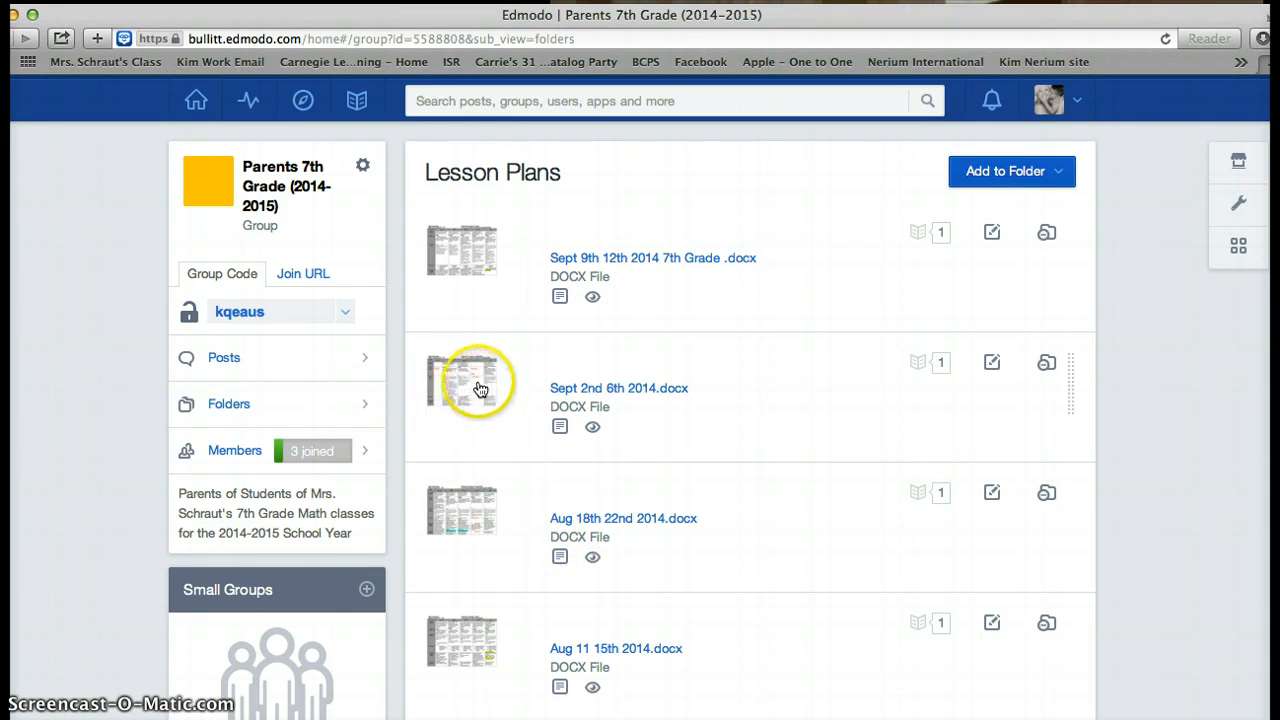
pyautogui.click(598, 389)
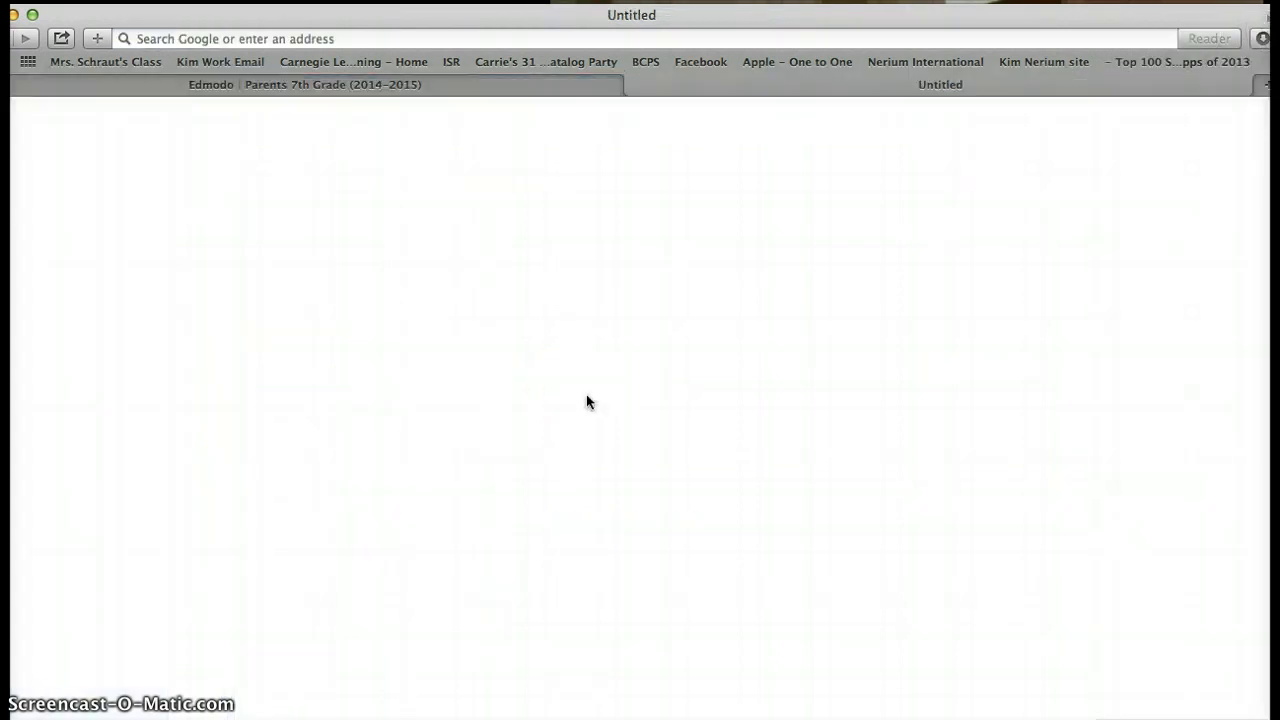
# - Return to the Edmodo tab and open sept_9th_sept_12th_2014.pdf from the Bell Ringers & Quizzes folder
pyautogui.click(508, 364)
pyautogui.click(449, 84)
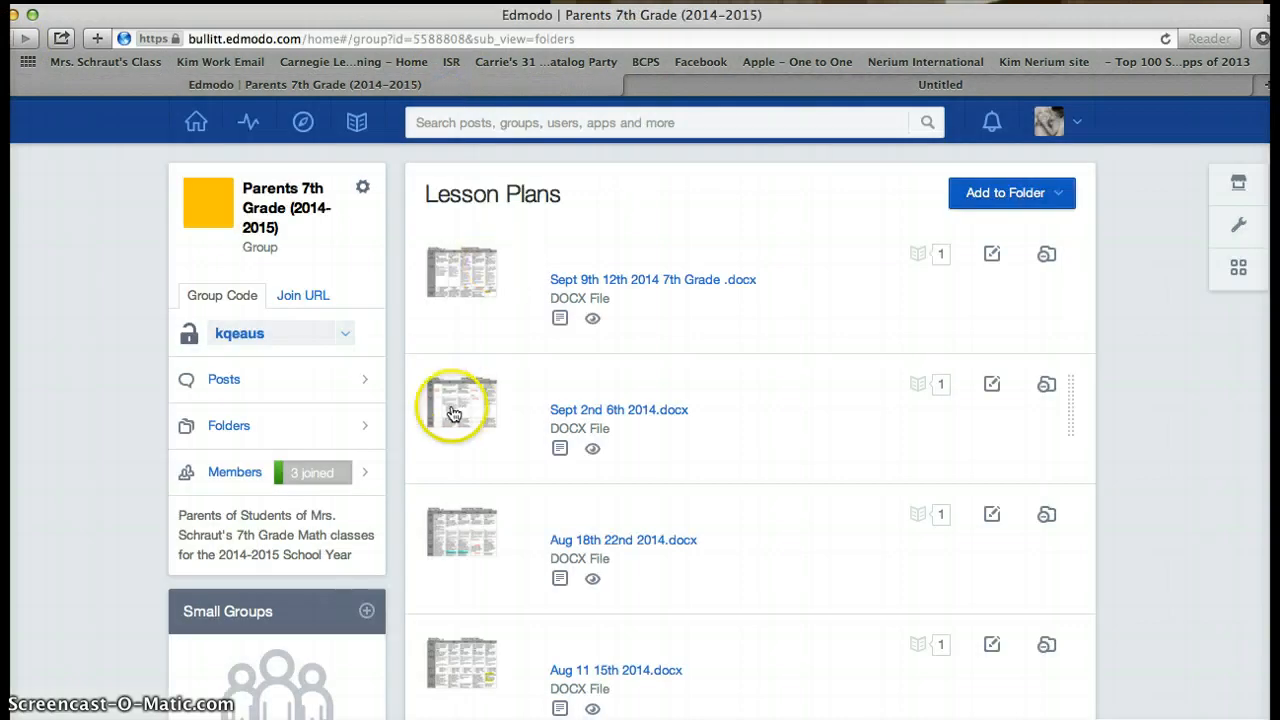
pyautogui.click(263, 424)
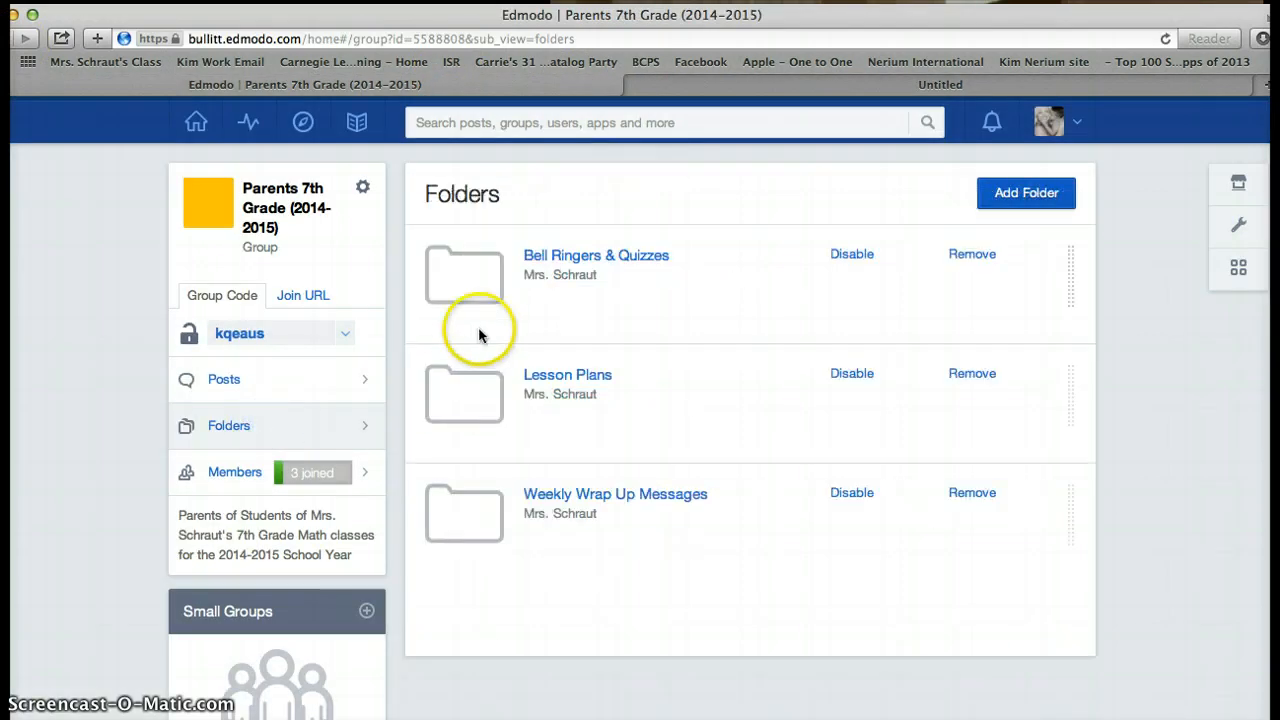
pyautogui.click(561, 262)
pyautogui.click(562, 283)
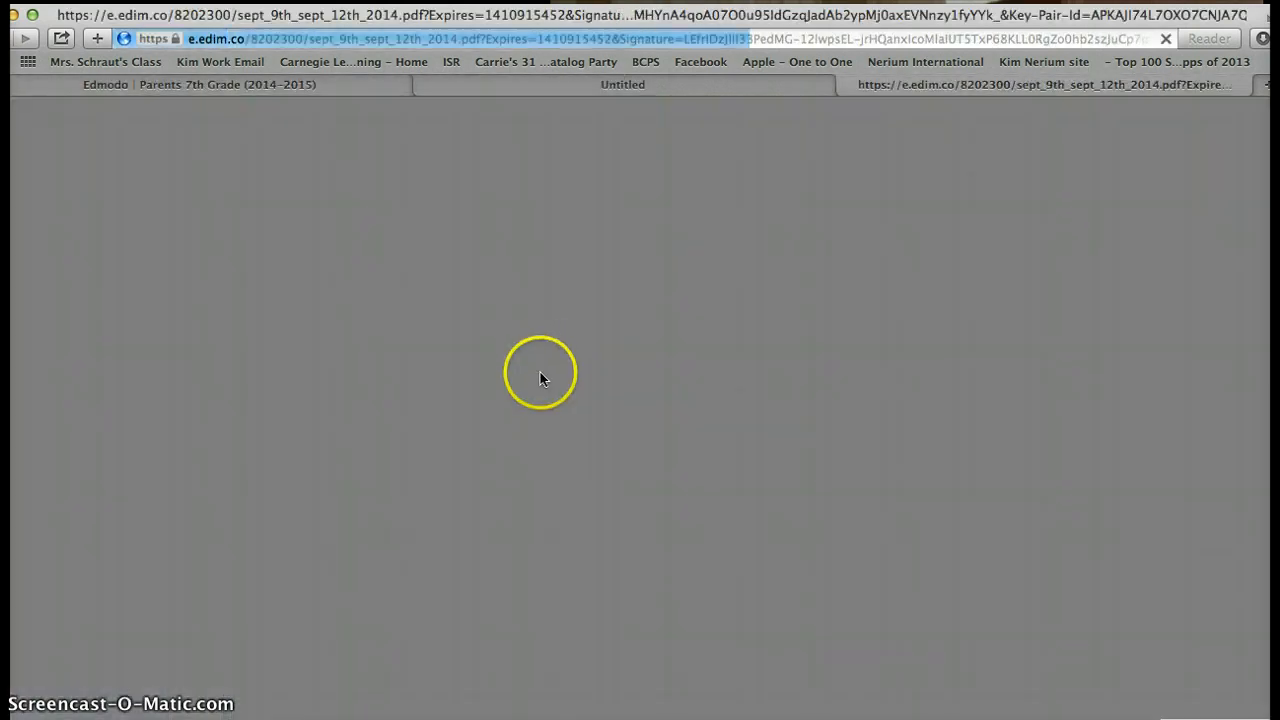
# - Review the 9/9/2014 bellringer and its handwritten answers in the PDF
pyautogui.scroll(-3, 542, 399)
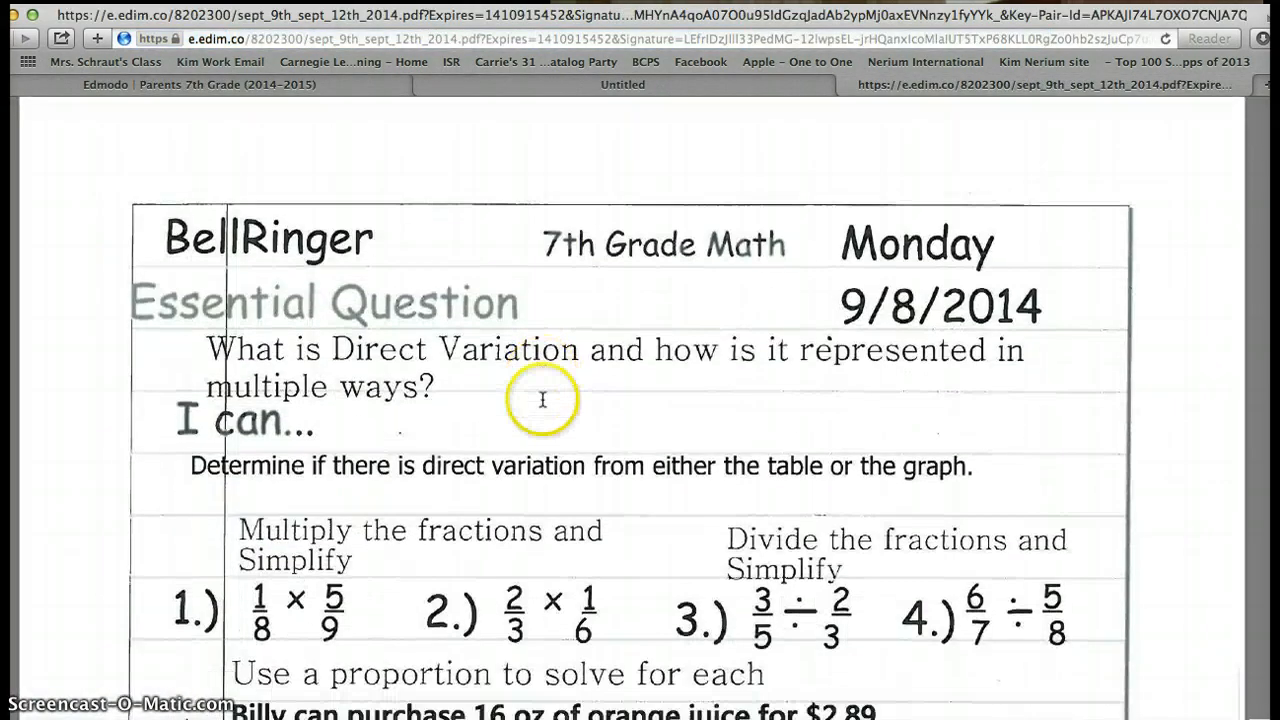
pyautogui.scroll(-3, 542, 399)
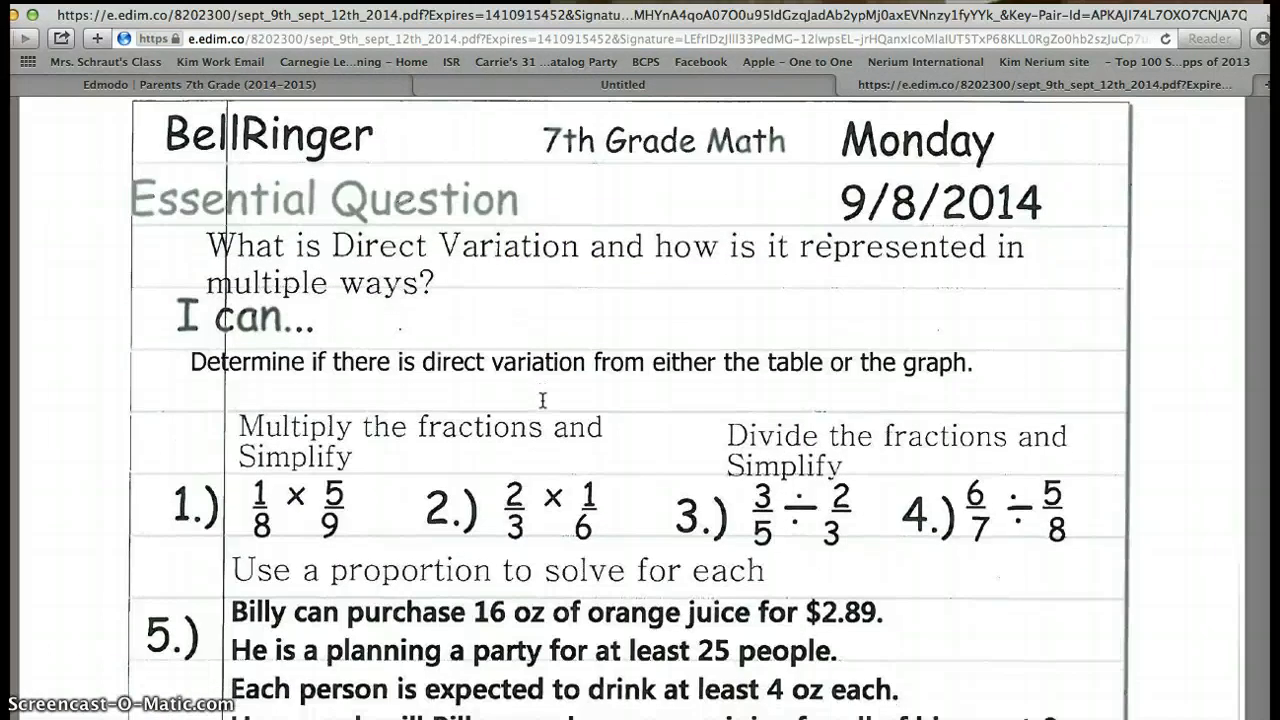
pyautogui.scroll(-10, 542, 399)
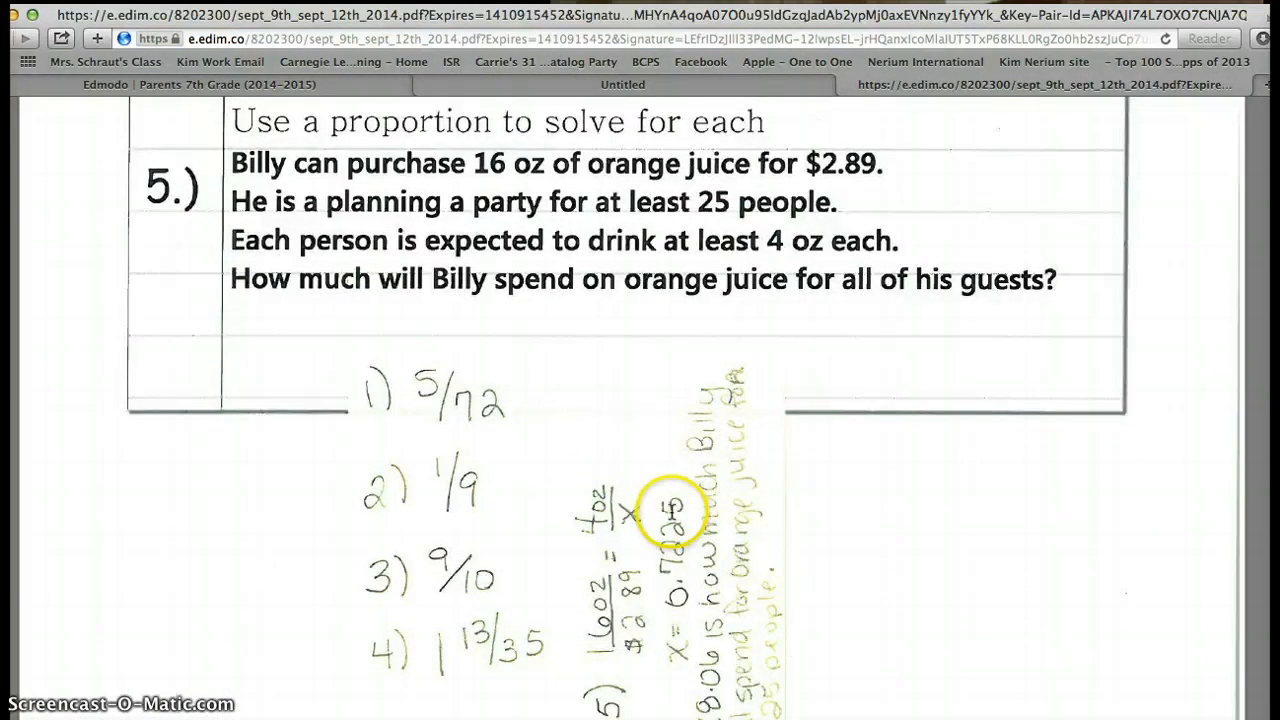
pyautogui.scroll(-15, 670, 507)
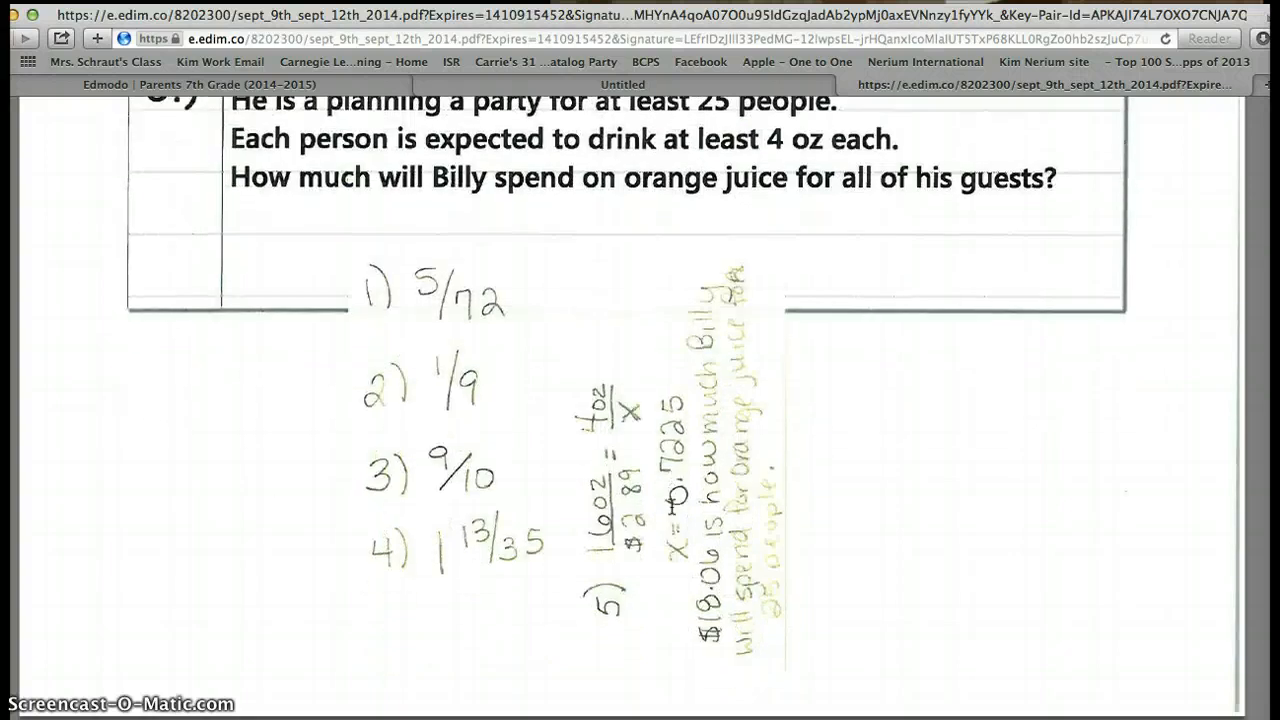
pyautogui.scroll(-5, 670, 507)
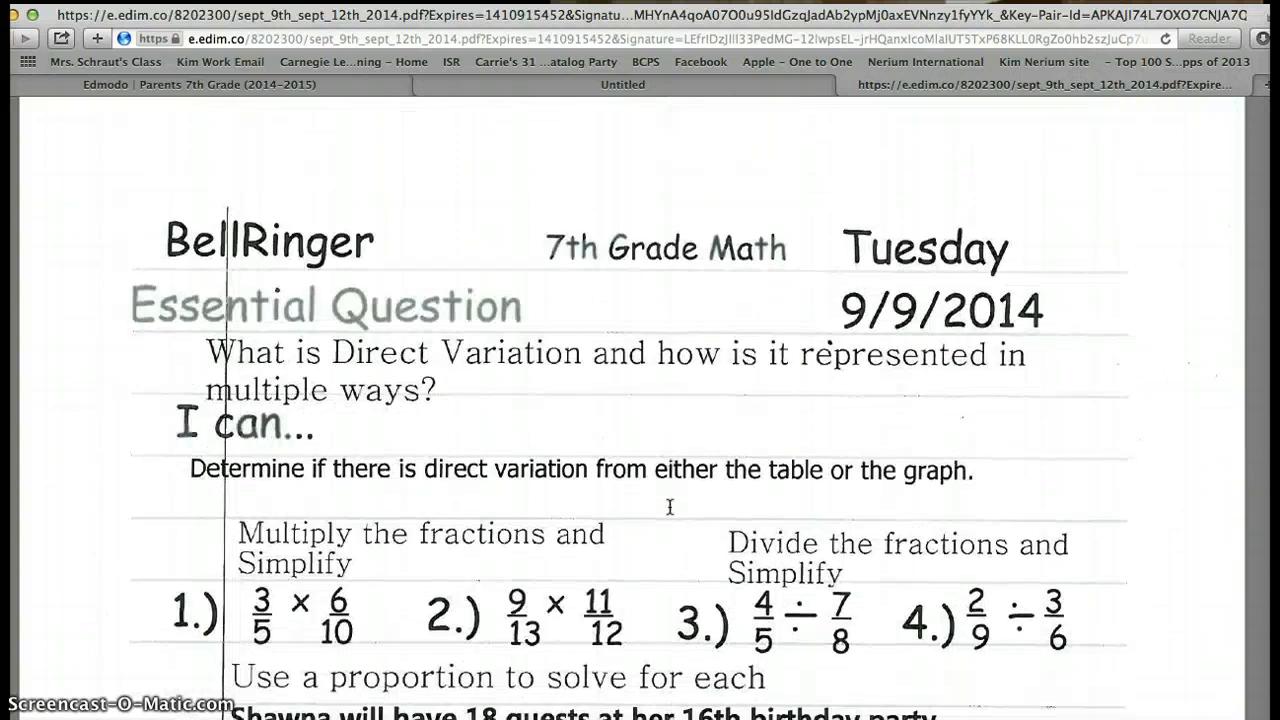
pyautogui.scroll(-3, 670, 507)
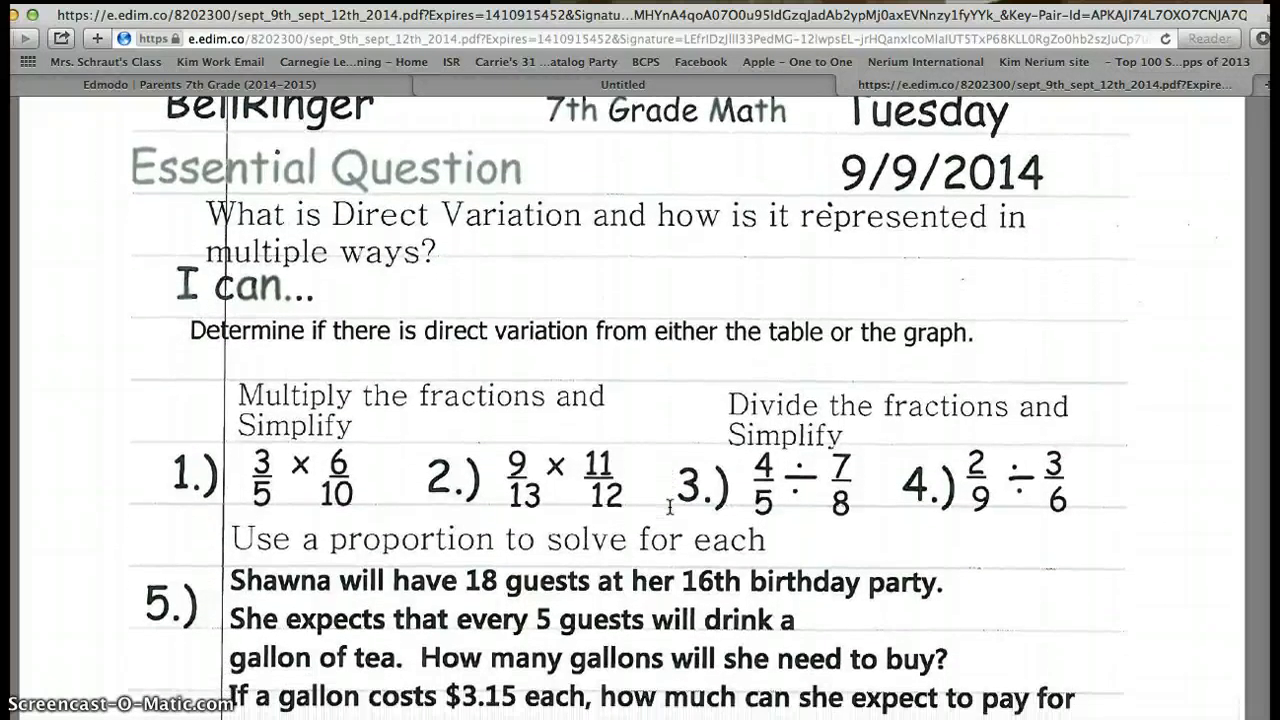
pyautogui.scroll(-20, 670, 507)
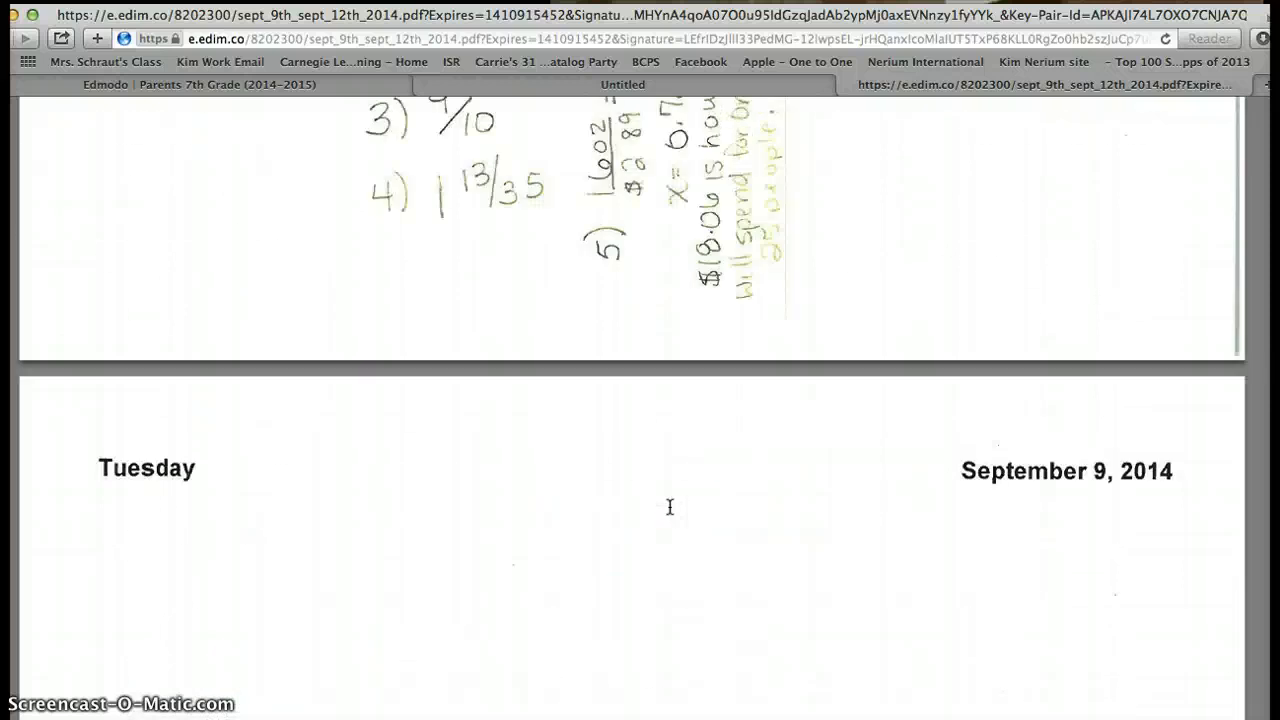
pyautogui.scroll(16, 670, 507)
pyautogui.click(522, 476)
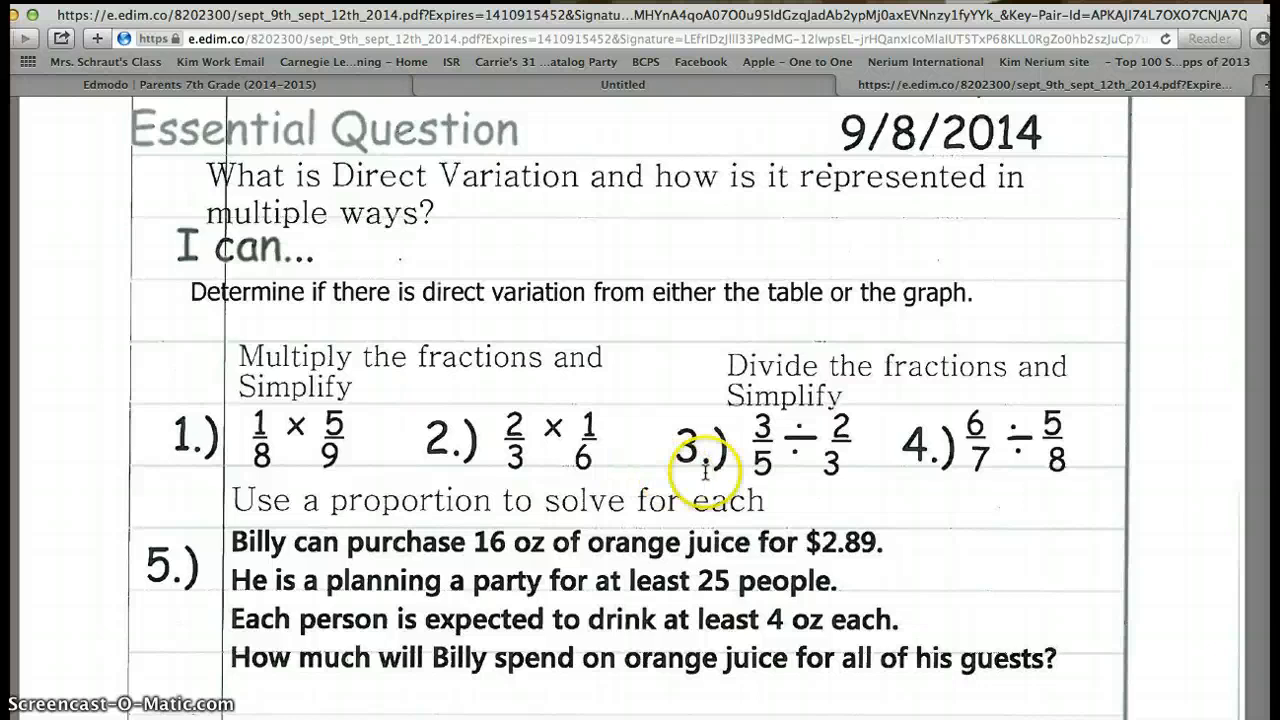
pyautogui.scroll(-10, 957, 458)
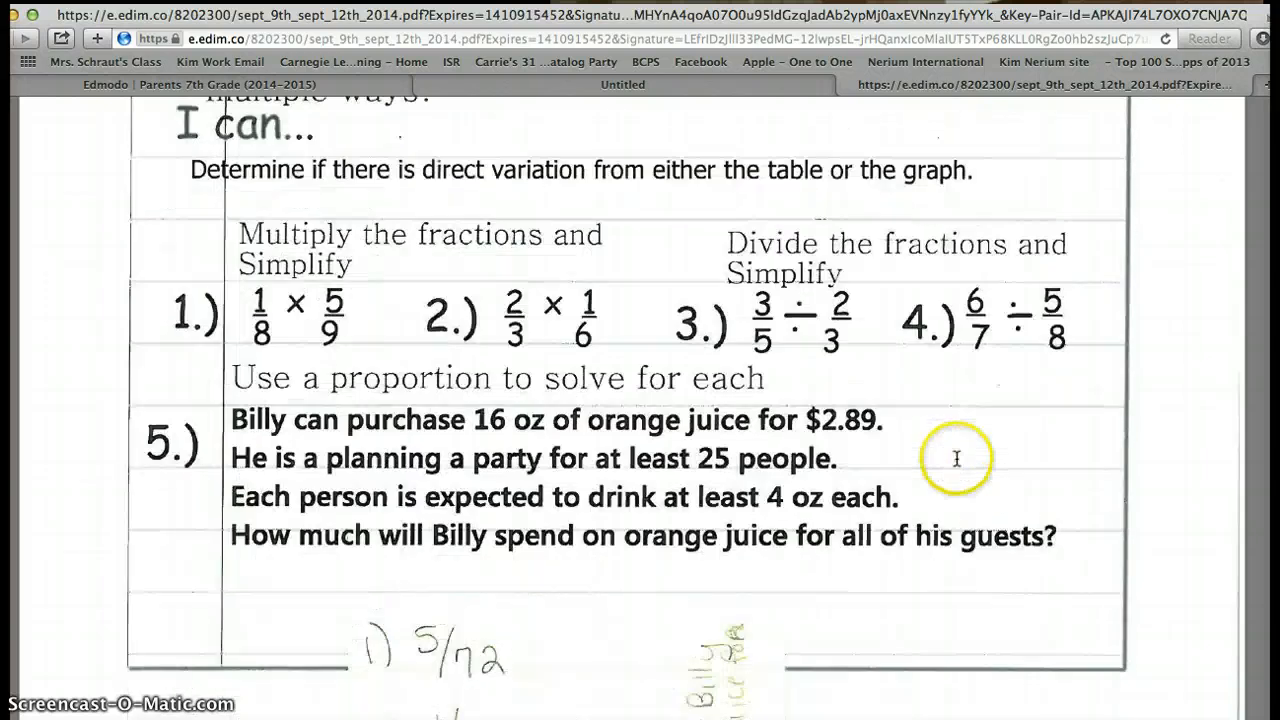
pyautogui.scroll(-10, 951, 458)
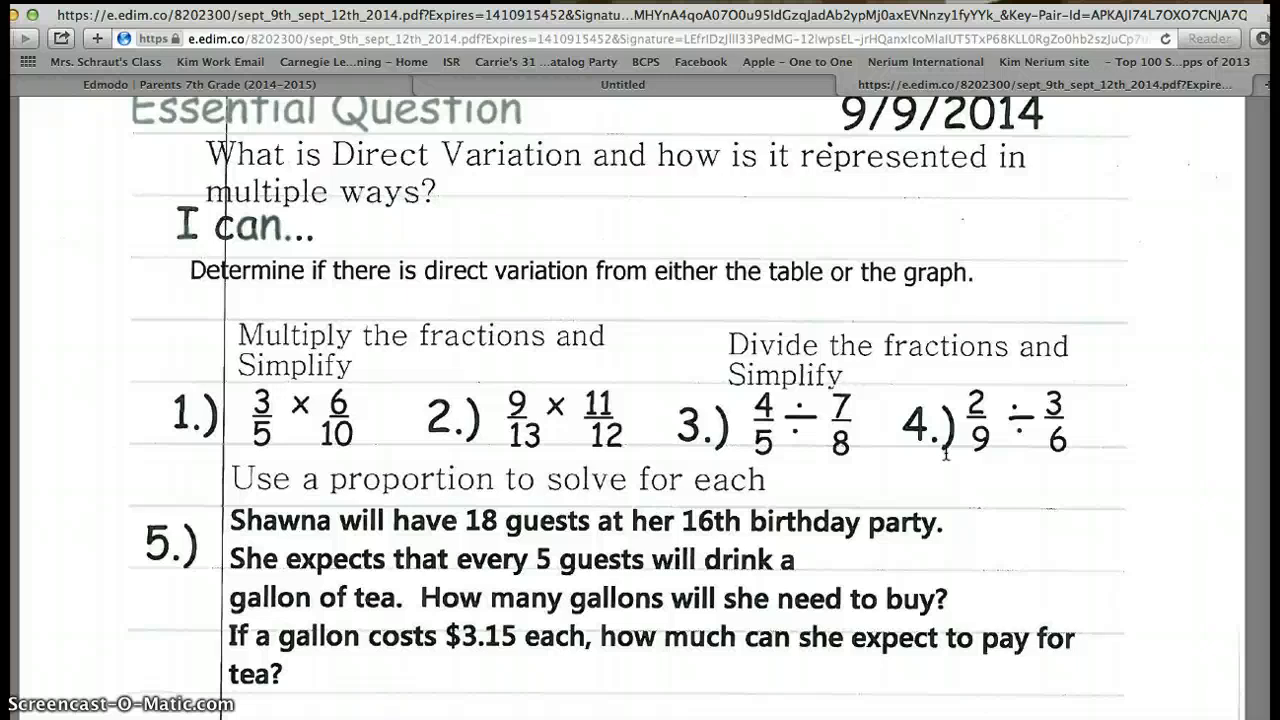
# - Continue down to Wednesday's 9/10/2014 BellRinger page
pyautogui.click(849, 476)
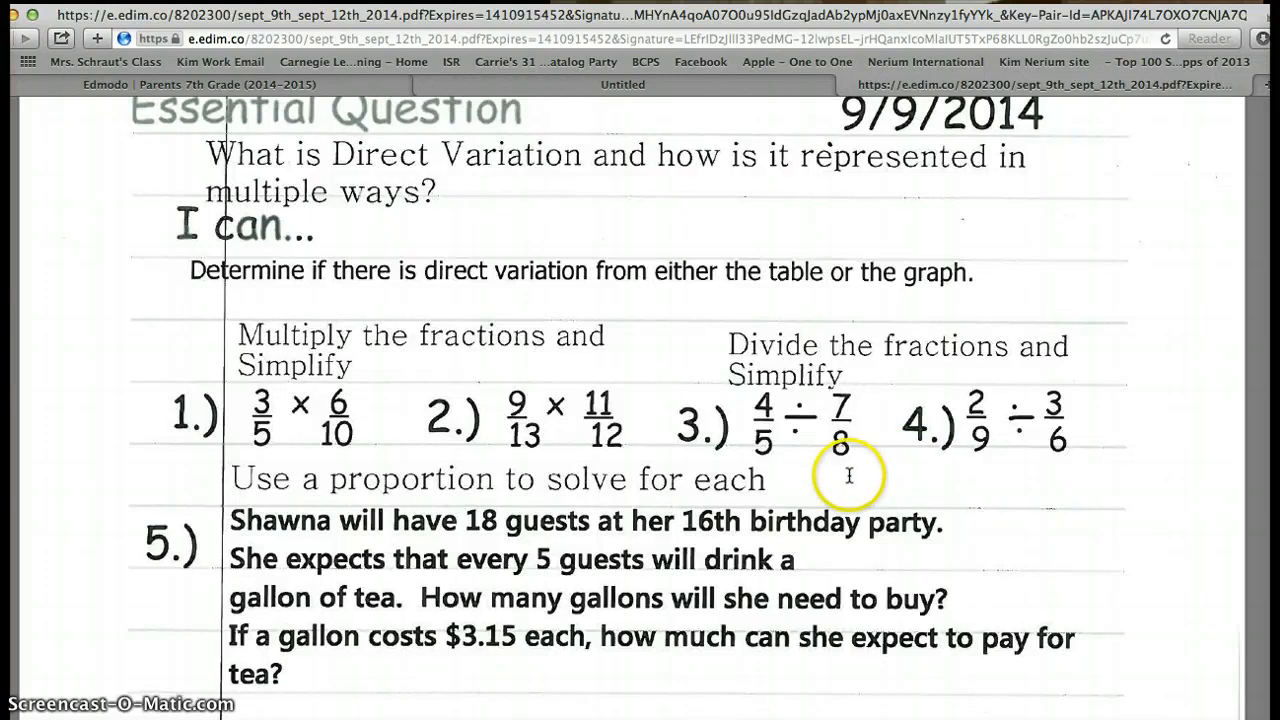
pyautogui.scroll(-5, 849, 476)
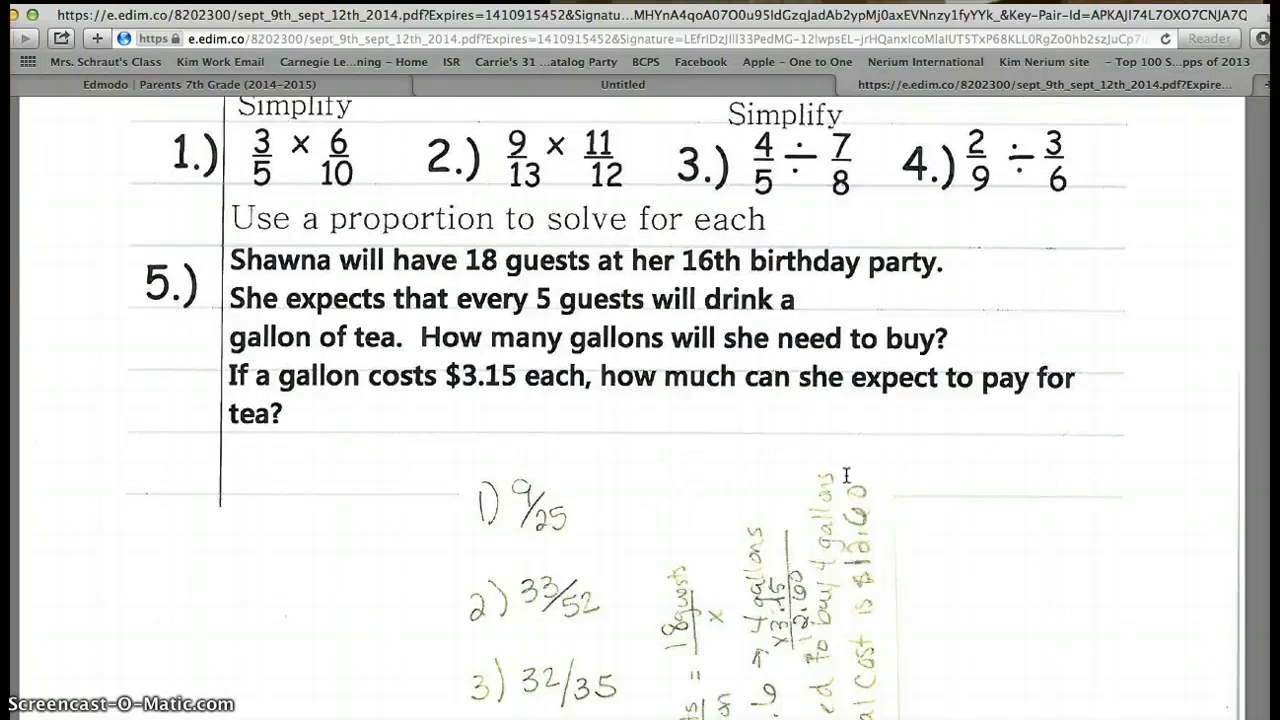
pyautogui.scroll(-3, 846, 476)
pyautogui.click(835, 472)
pyautogui.scroll(-1, 835, 472)
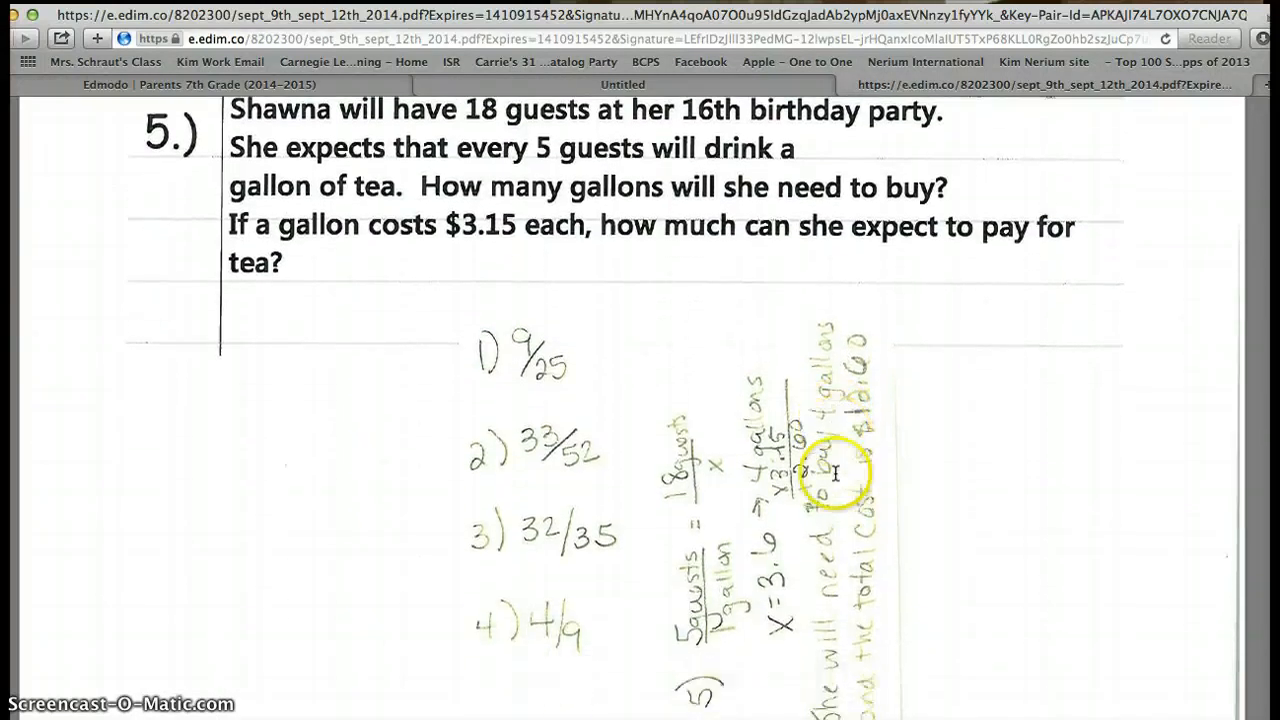
pyautogui.scroll(-15, 835, 472)
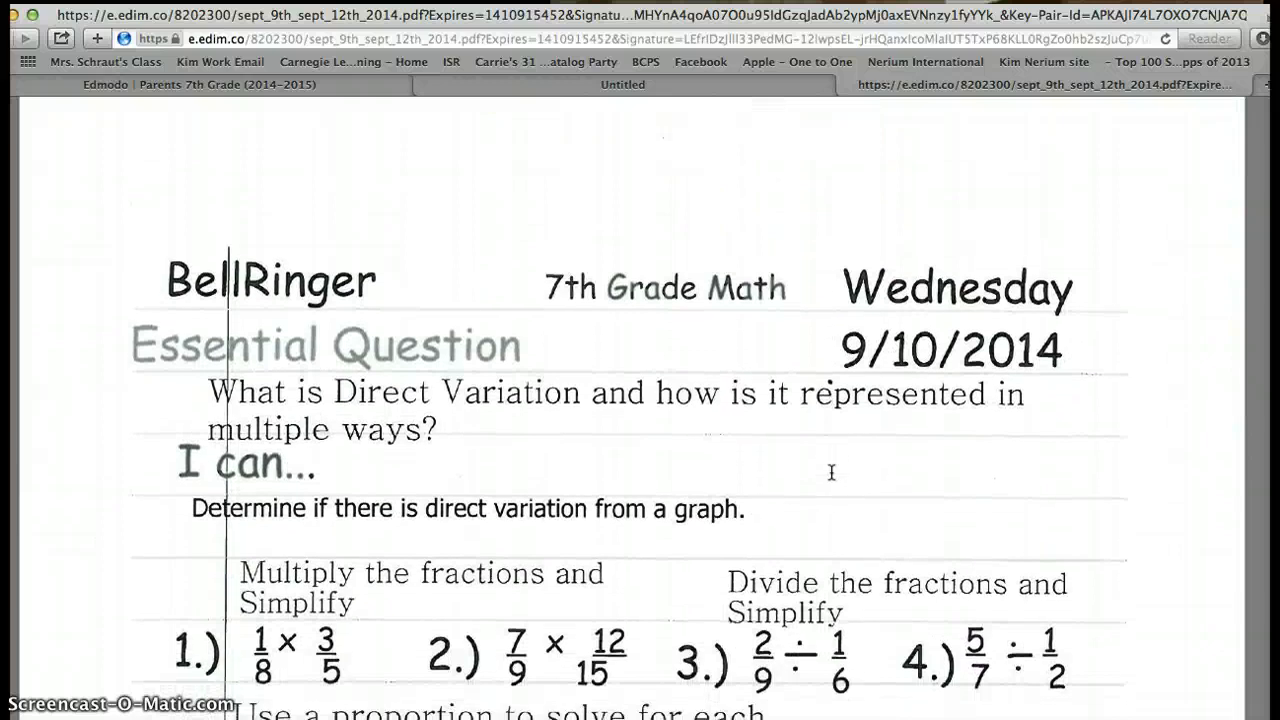
# - Scroll through the answered 9/10 and 9/11 bellringers to the 9/12/2014 'Copy #1 of Copy #1 of BRQ#4' print quiz
pyautogui.scroll(-3, 831, 472)
pyautogui.scroll(-2, 829, 472)
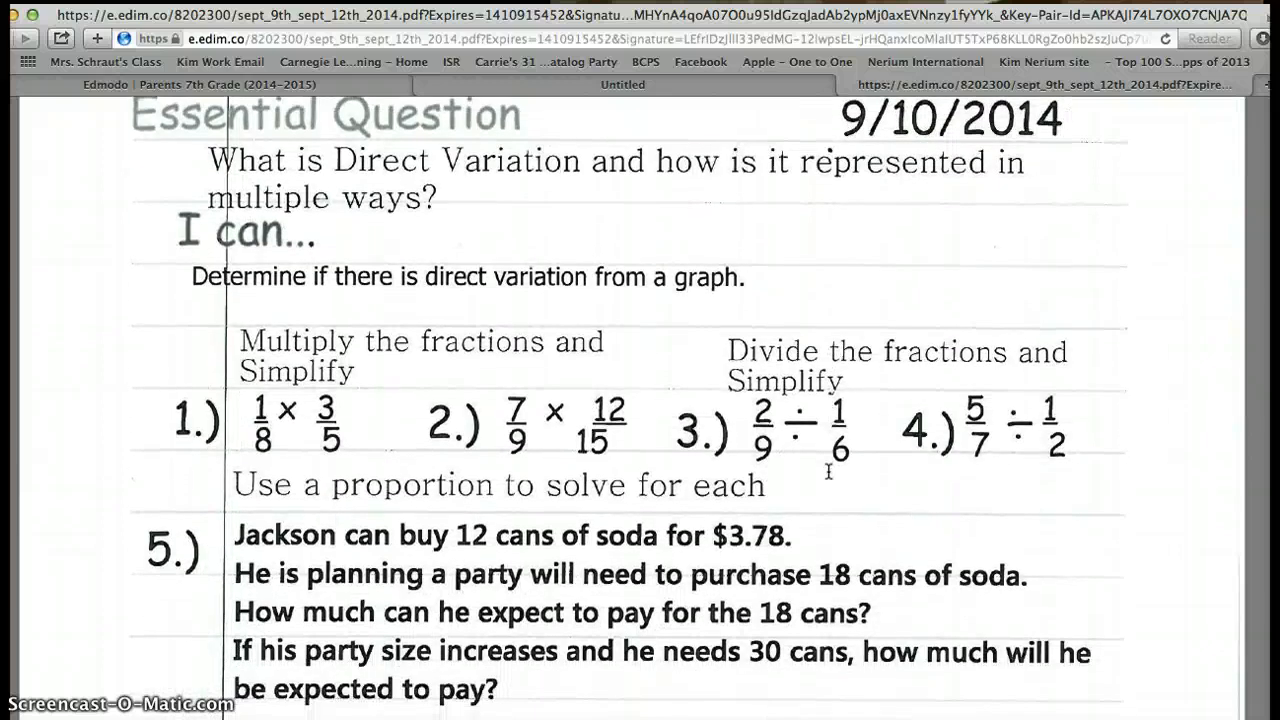
pyautogui.scroll(-6, 828, 472)
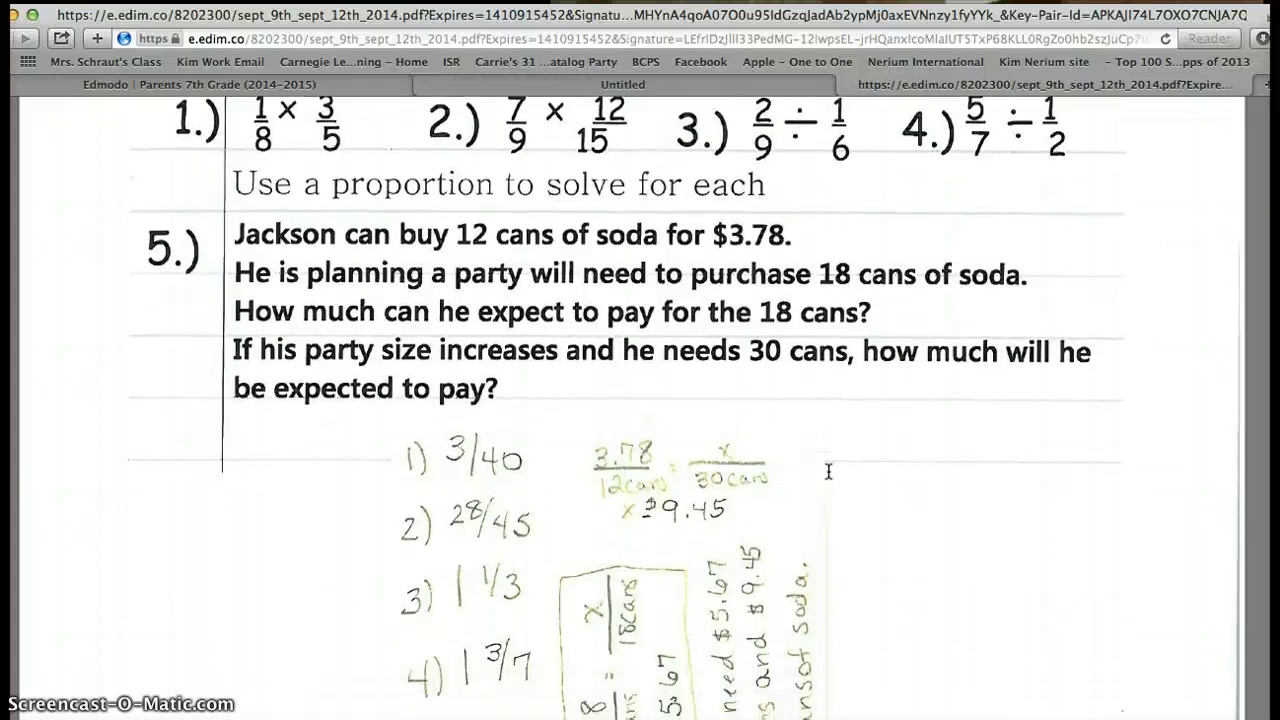
pyautogui.scroll(-2, 828, 472)
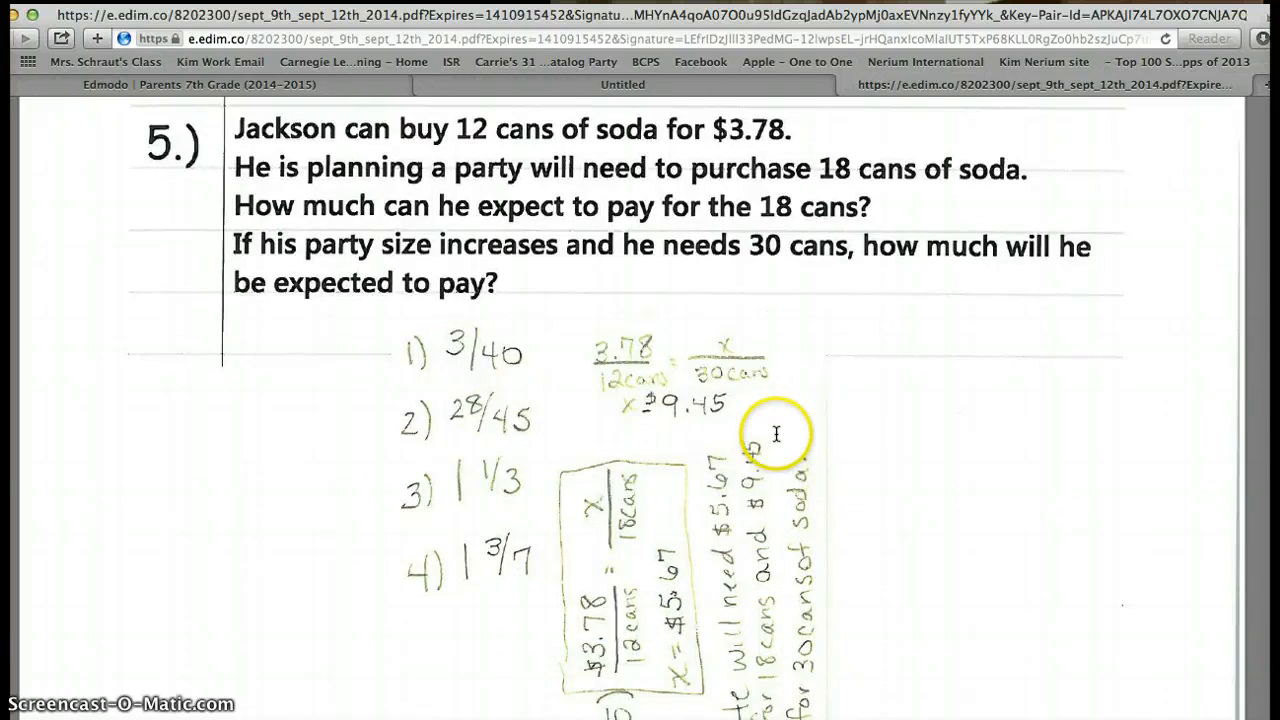
pyautogui.scroll(-4, 776, 433)
pyautogui.scroll(-15, 776, 433)
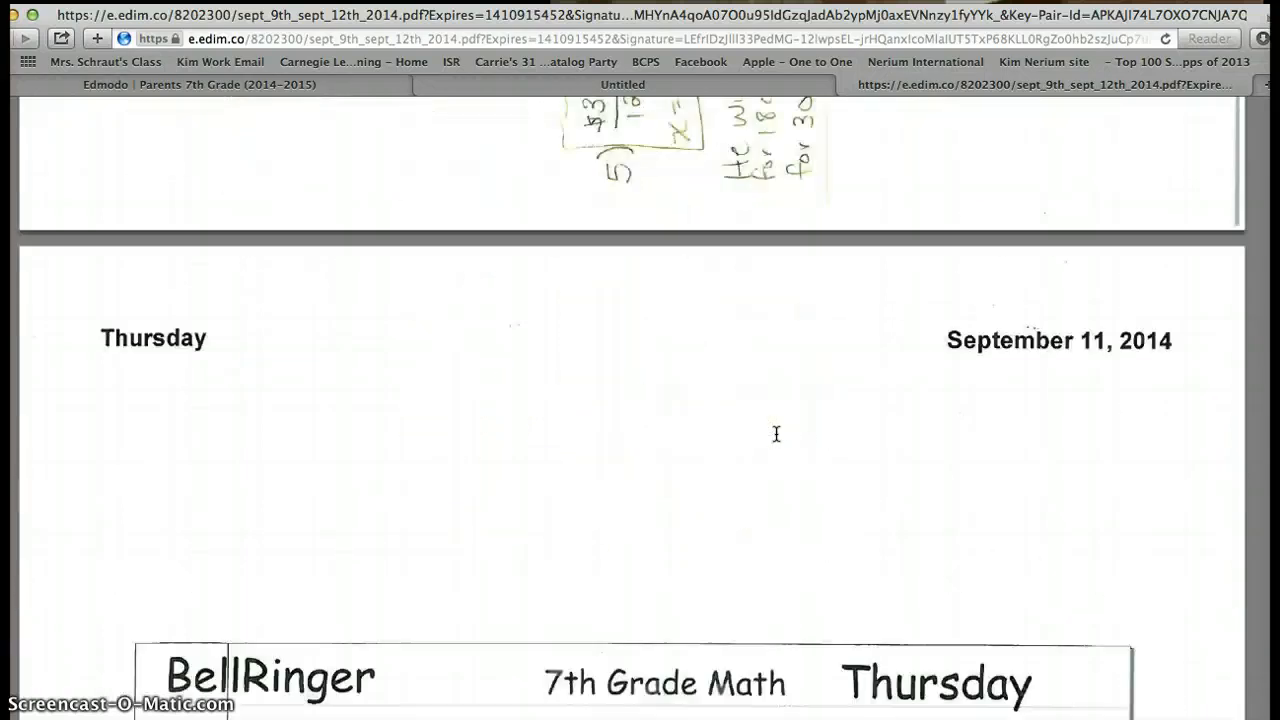
pyautogui.scroll(-3, 776, 433)
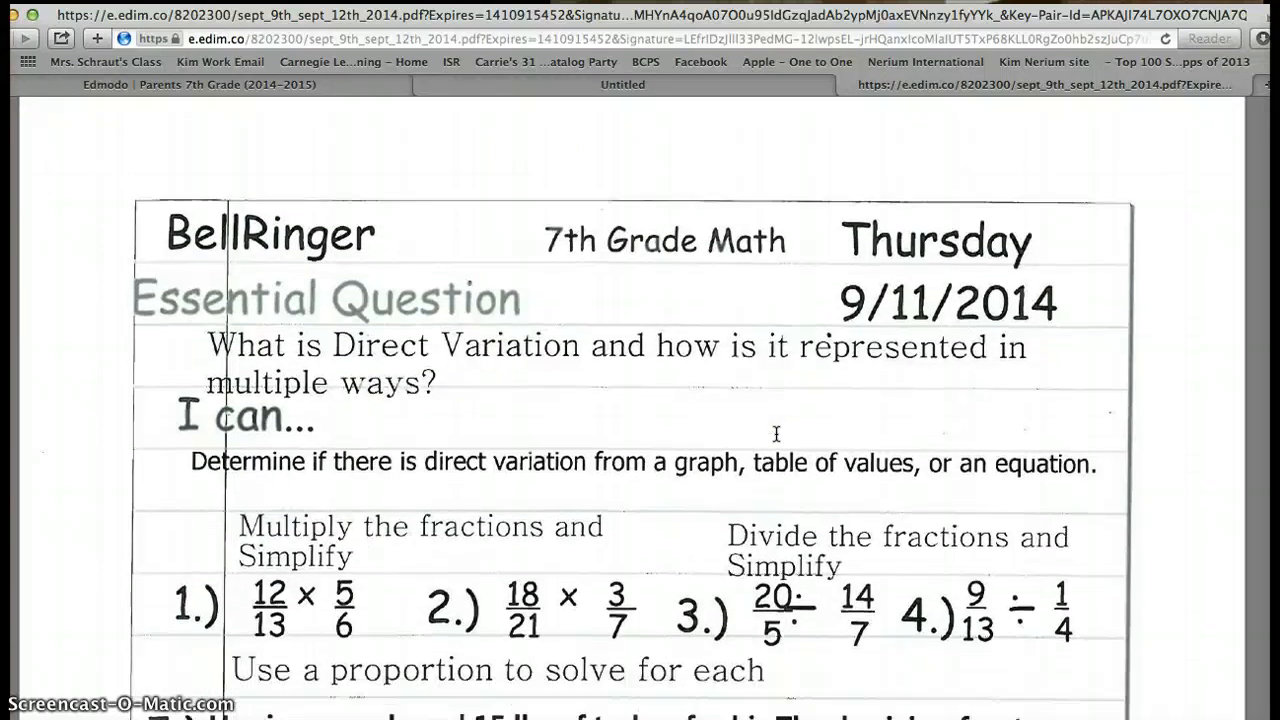
pyautogui.scroll(-2, 776, 433)
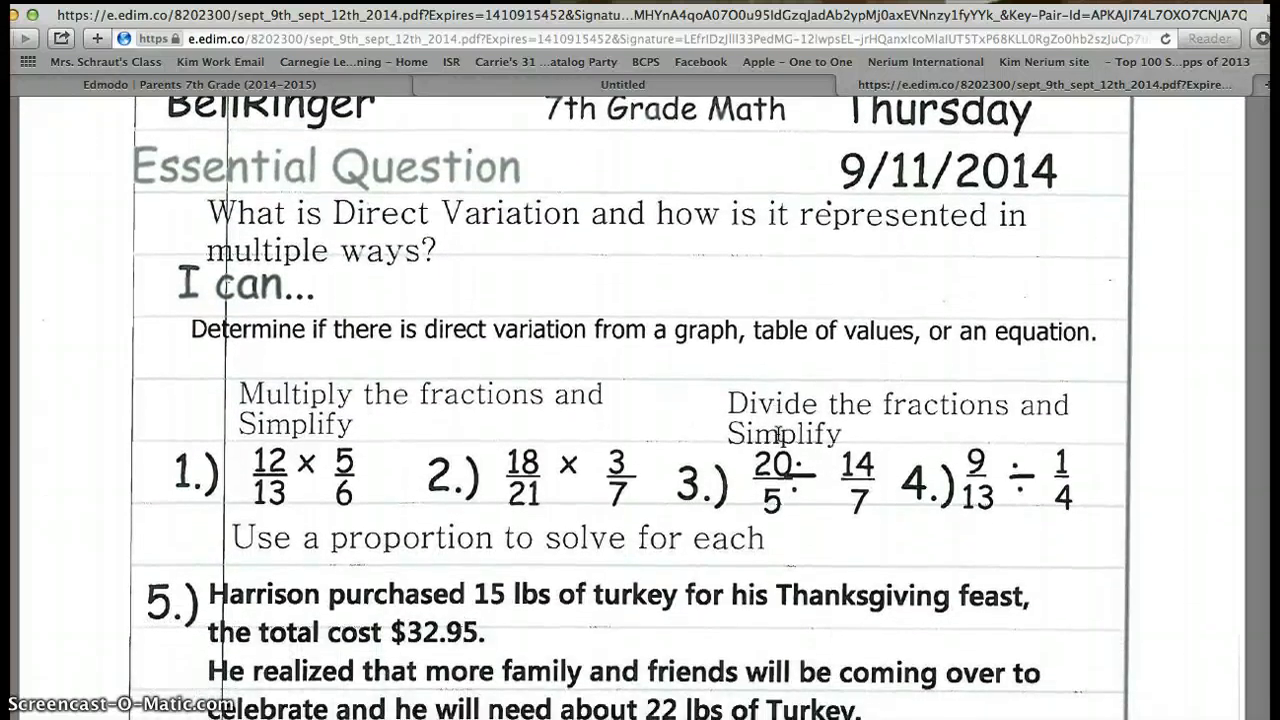
pyautogui.scroll(-2, 778, 436)
pyautogui.scroll(-3, 778, 433)
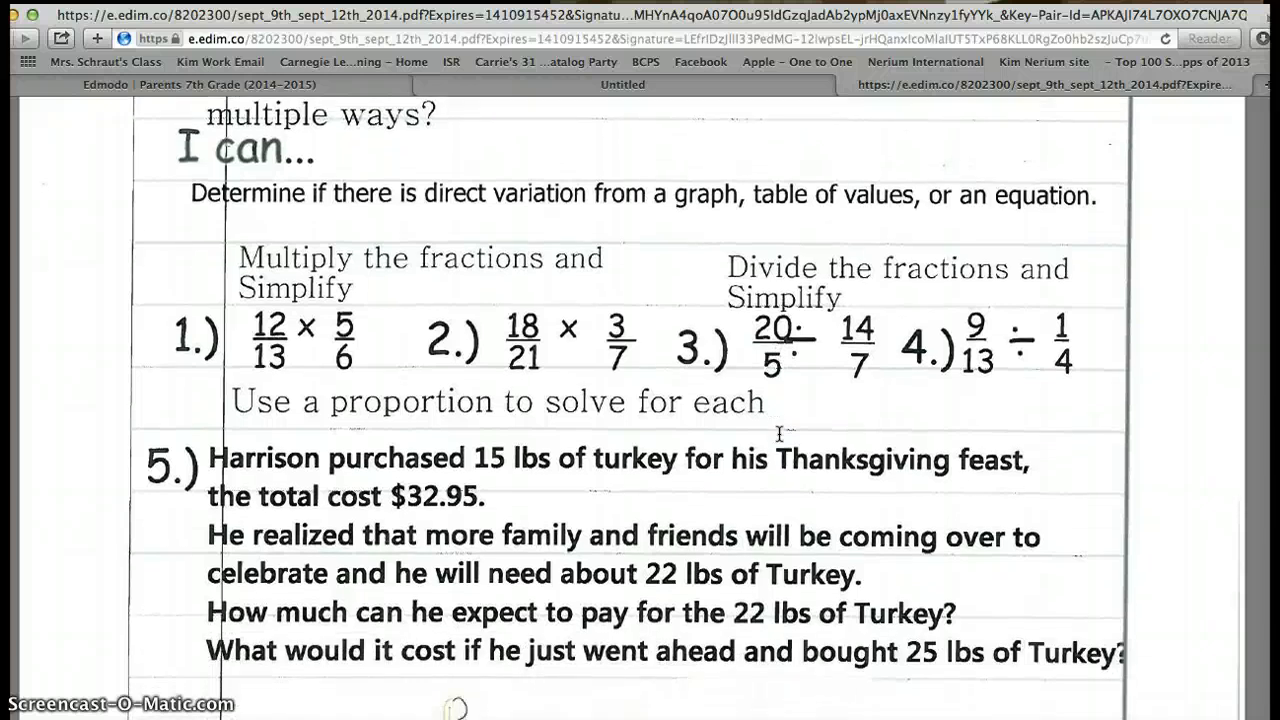
pyautogui.scroll(-8, 780, 433)
pyautogui.scroll(-12, 780, 433)
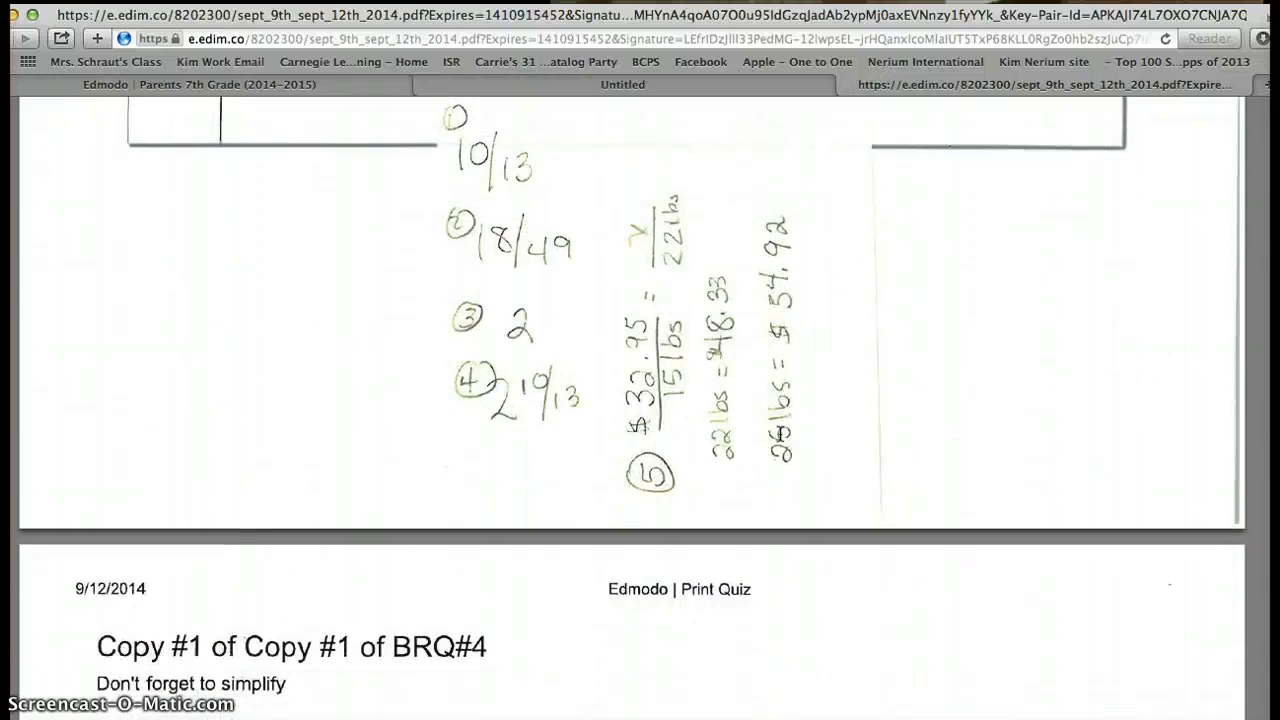
pyautogui.scroll(-2, 780, 433)
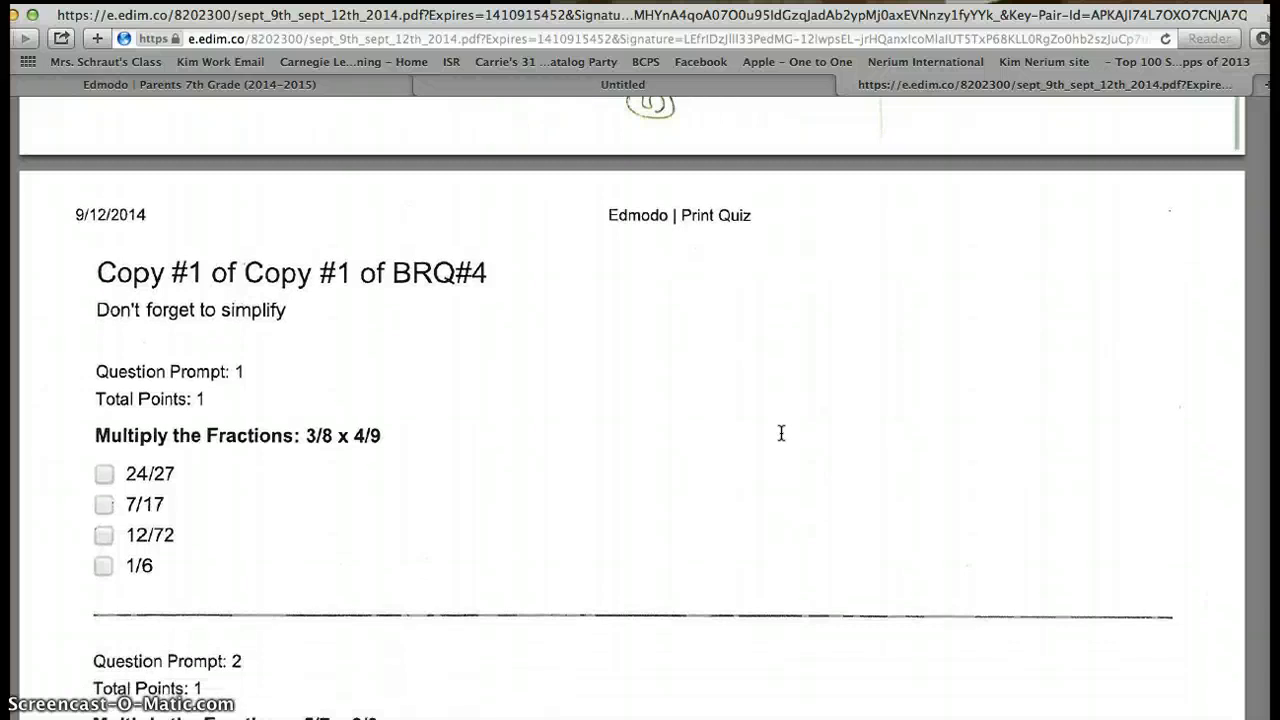
pyautogui.scroll(18, 781, 433)
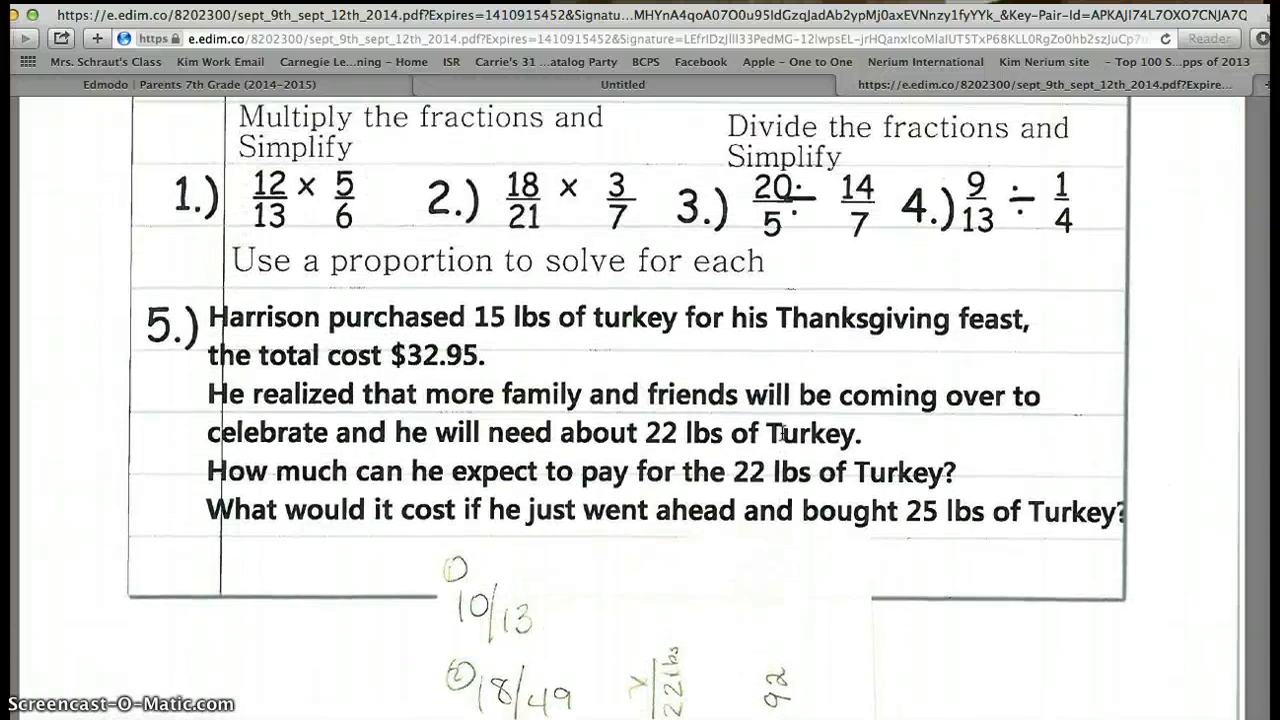
pyautogui.scroll(7, 781, 433)
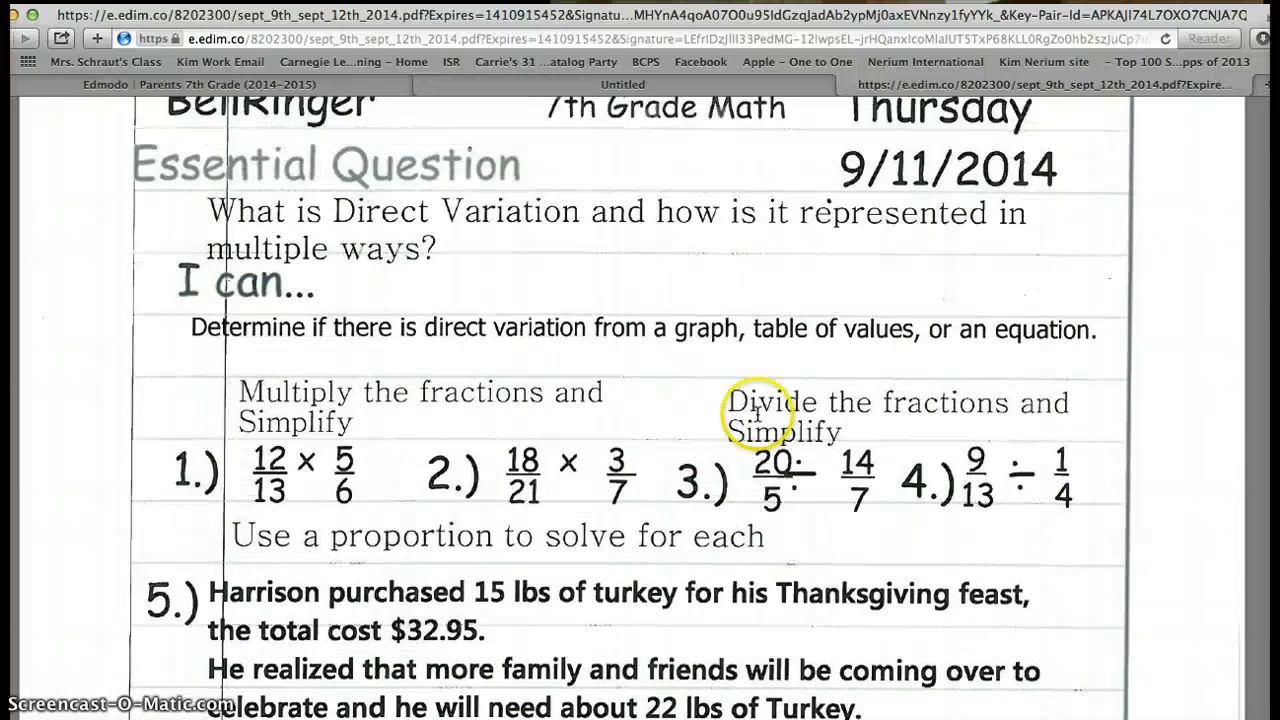
pyautogui.scroll(6, 757, 414)
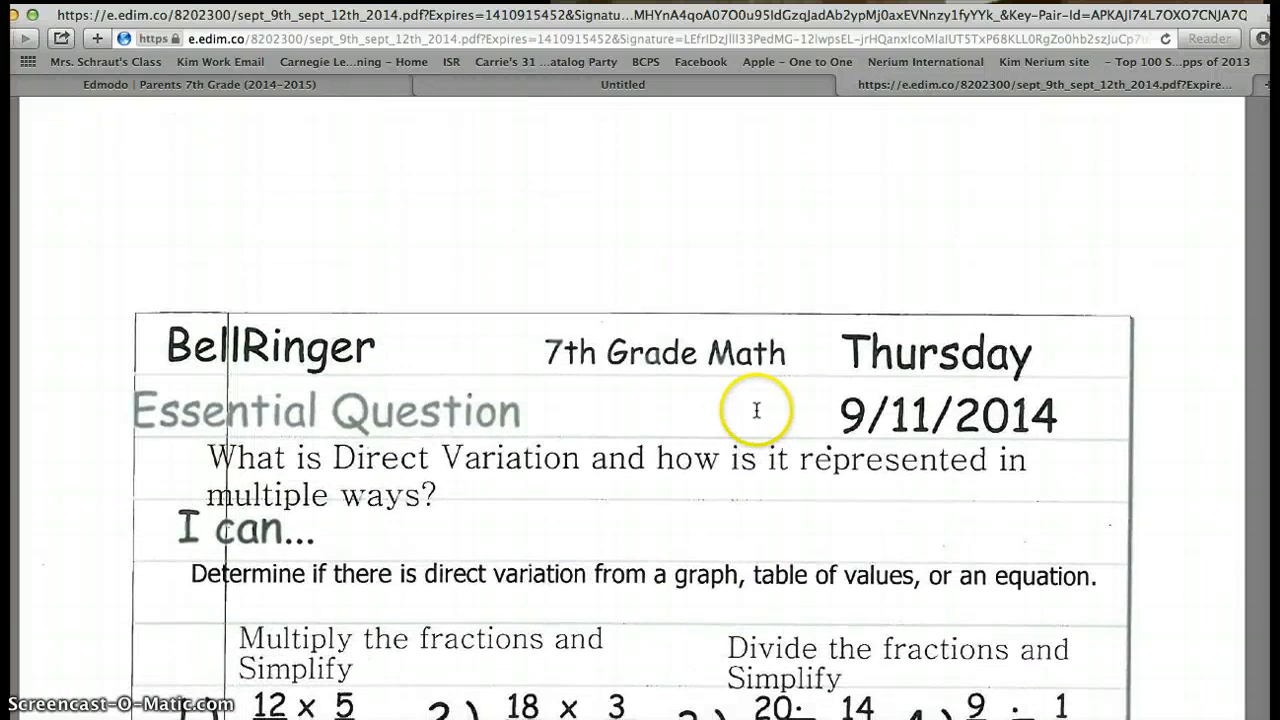
pyautogui.scroll(-1, 755, 415)
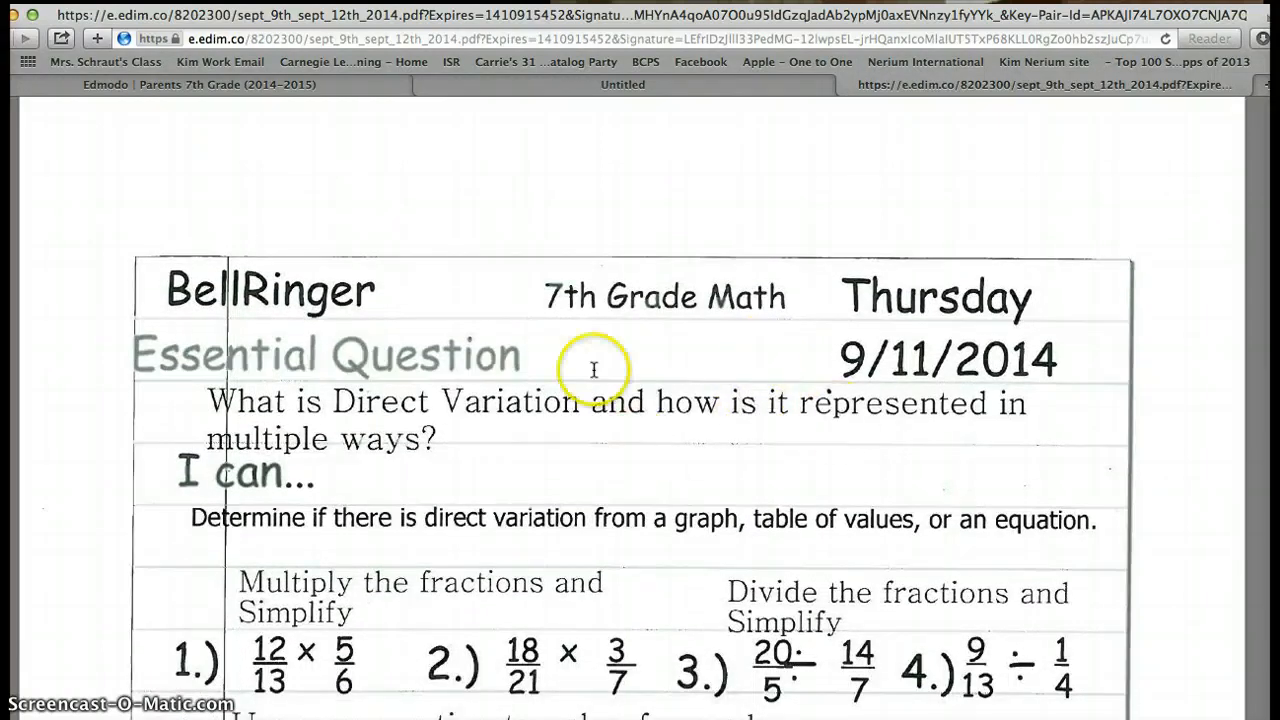
pyautogui.scroll(-20, 768, 452)
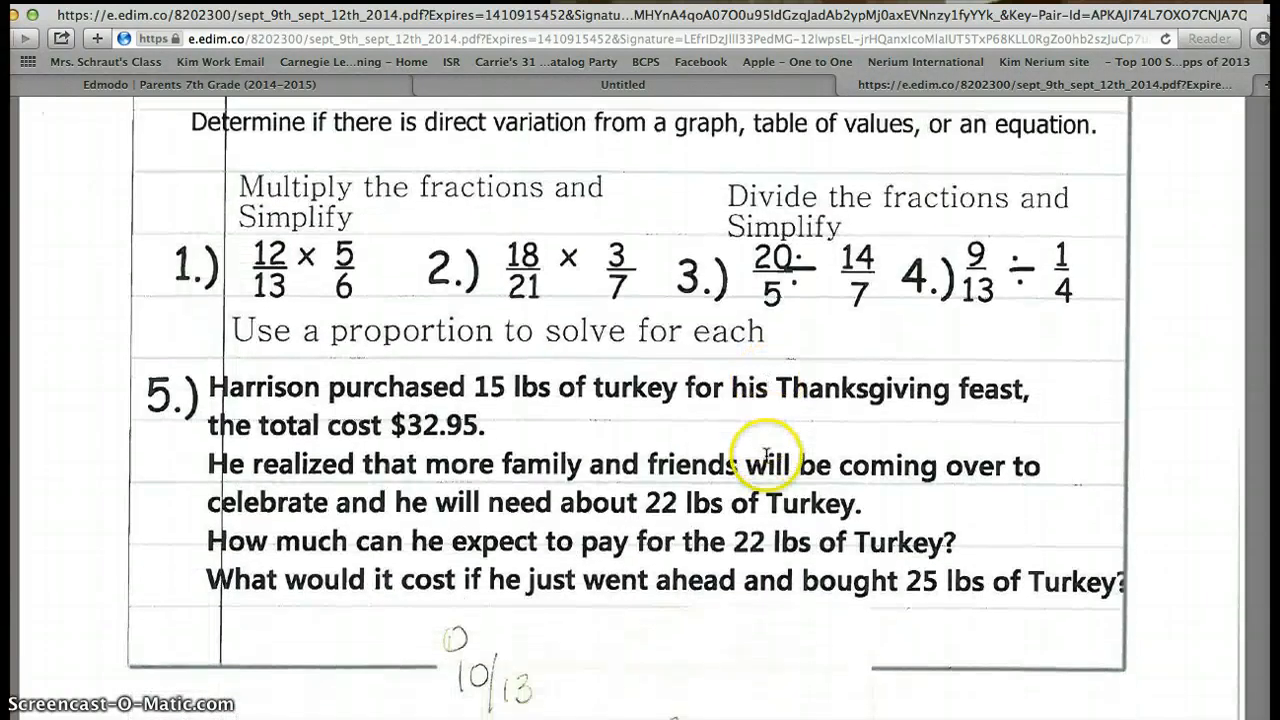
pyautogui.scroll(-8, 767, 459)
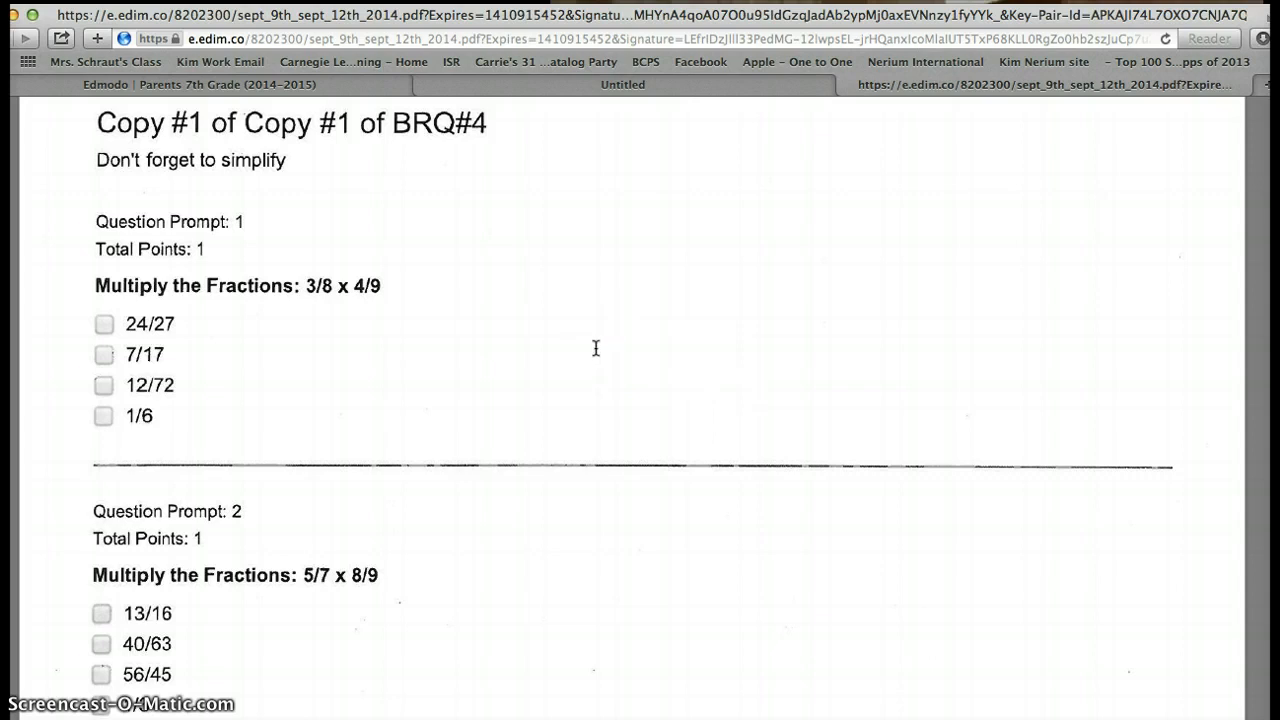
# - Scroll past quiz questions 2–6 to the handwritten answer key listing 1) D, 2) B, 5) C, 6) D
pyautogui.scroll(-5, 595, 348)
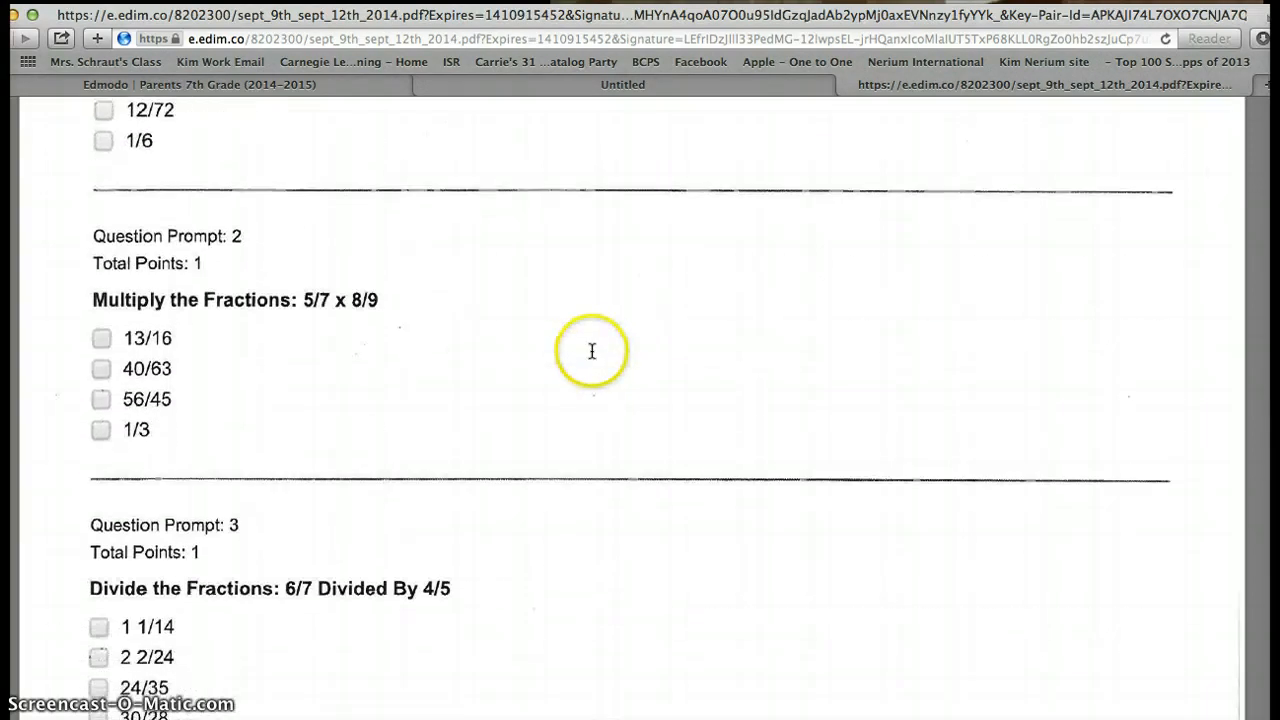
pyautogui.scroll(-6, 592, 351)
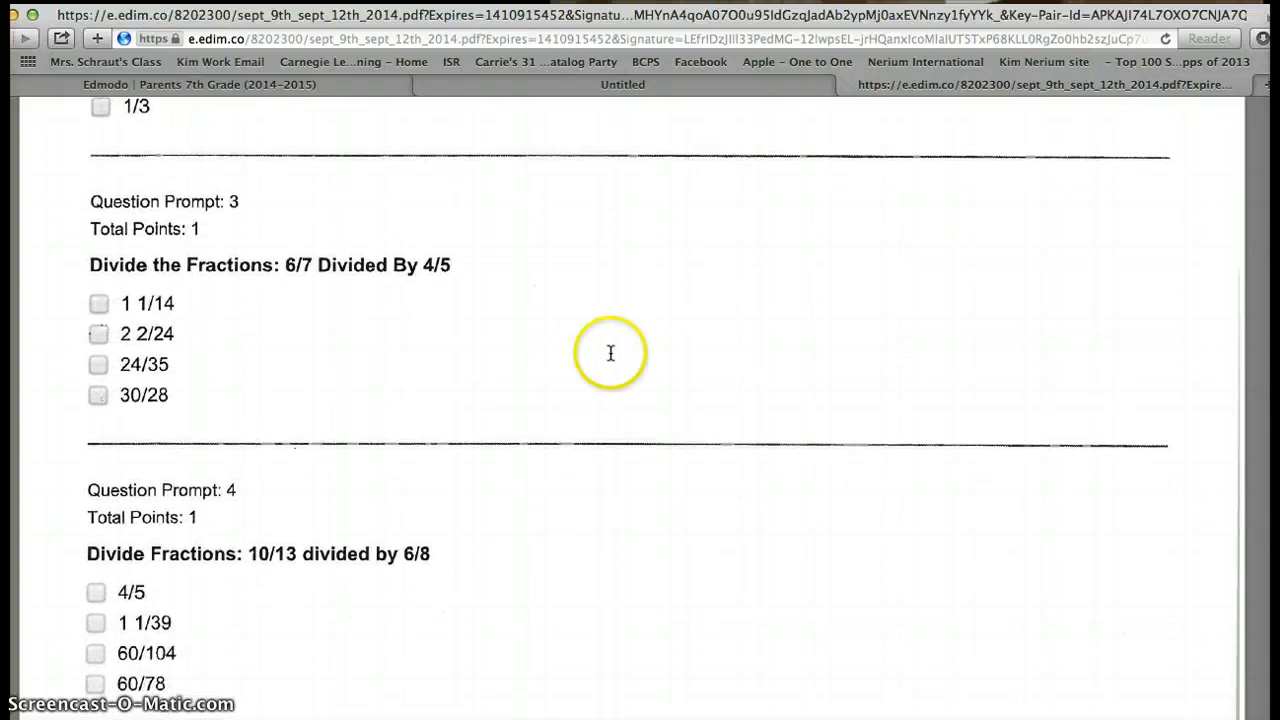
pyautogui.scroll(-6, 600, 355)
pyautogui.scroll(-12, 612, 358)
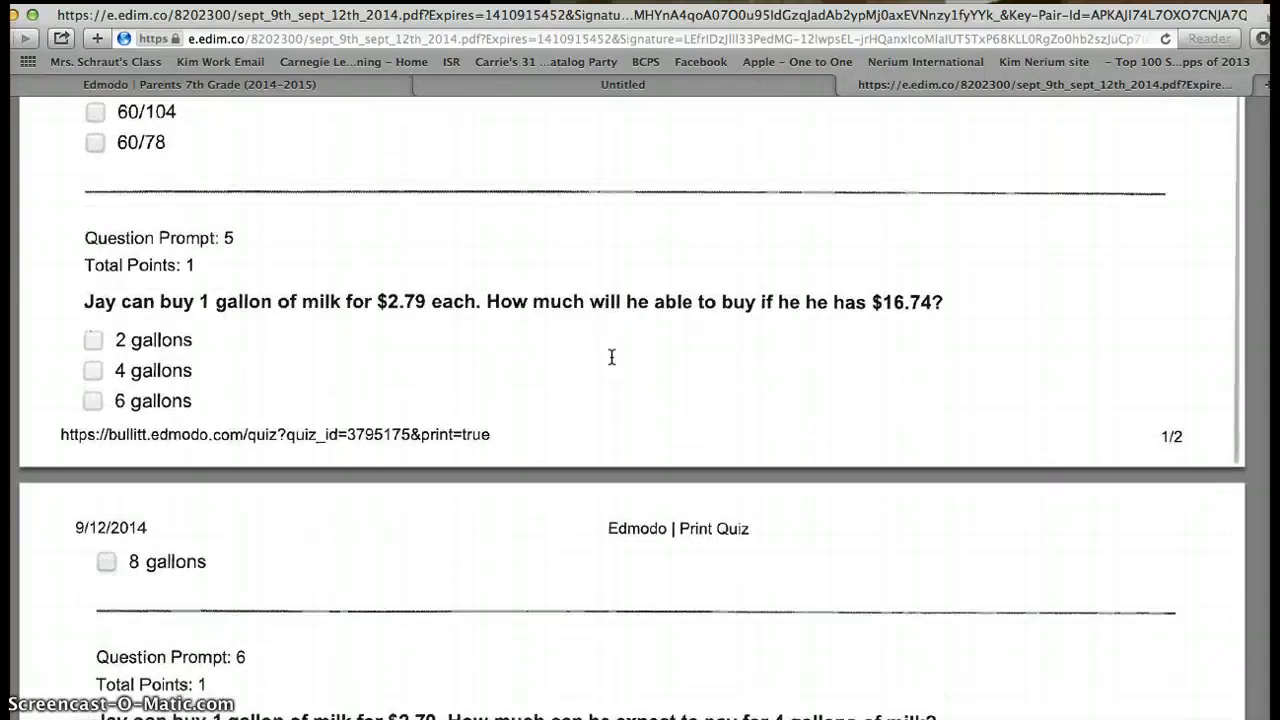
pyautogui.scroll(-7, 612, 361)
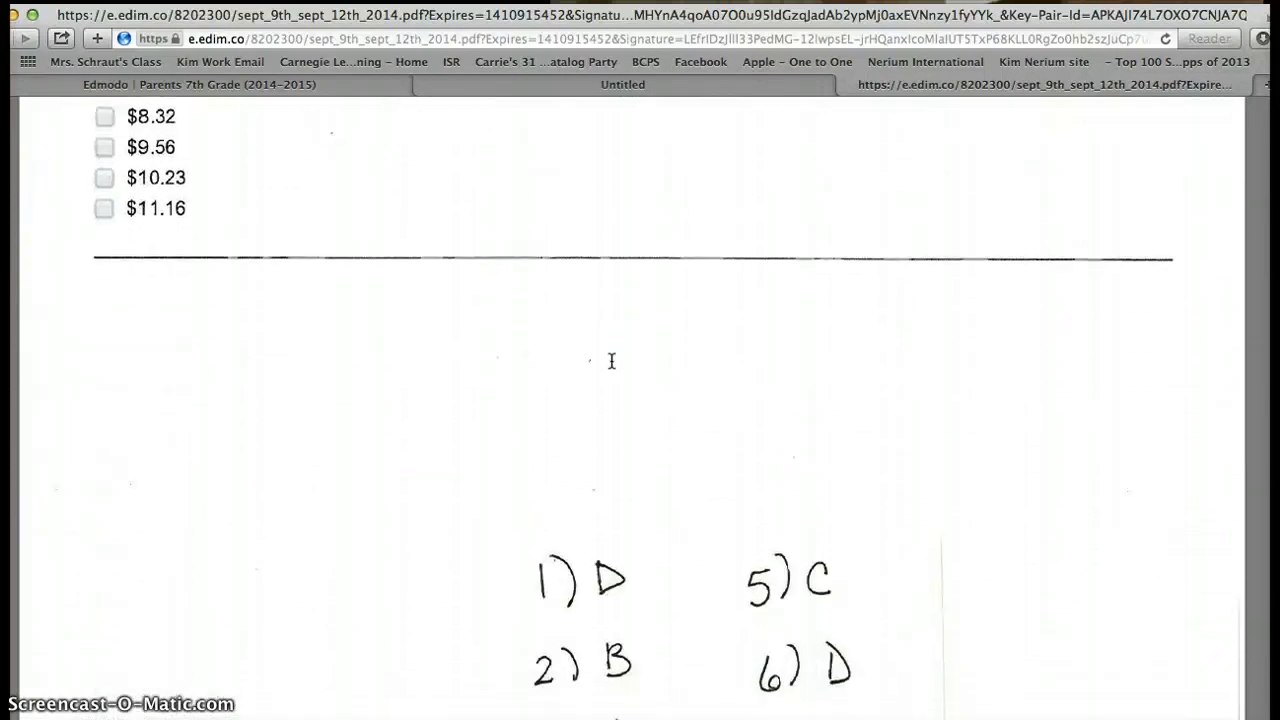